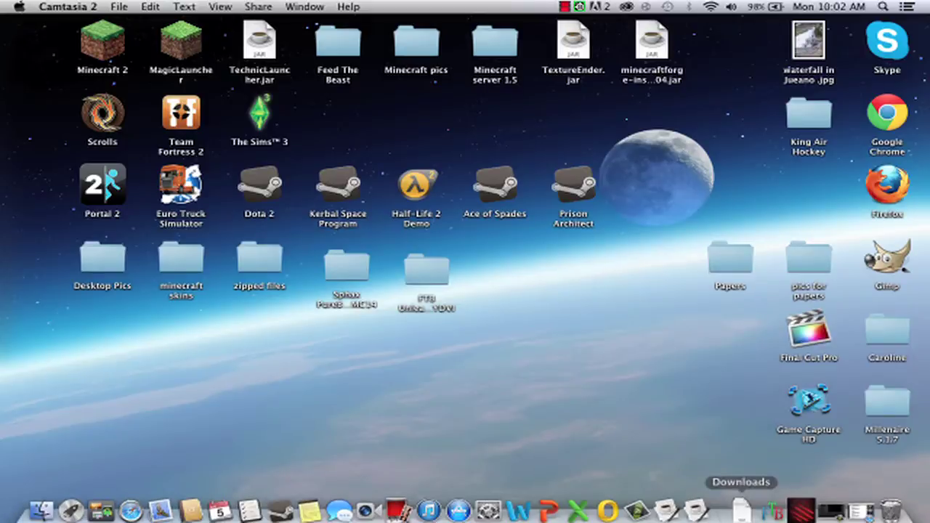
# - Switch to Safari, download the MC1.5.2 version of Sphax PureBDcraft 64x64 through its adf.ly page, and close the download page
pyautogui.click(852, 514)
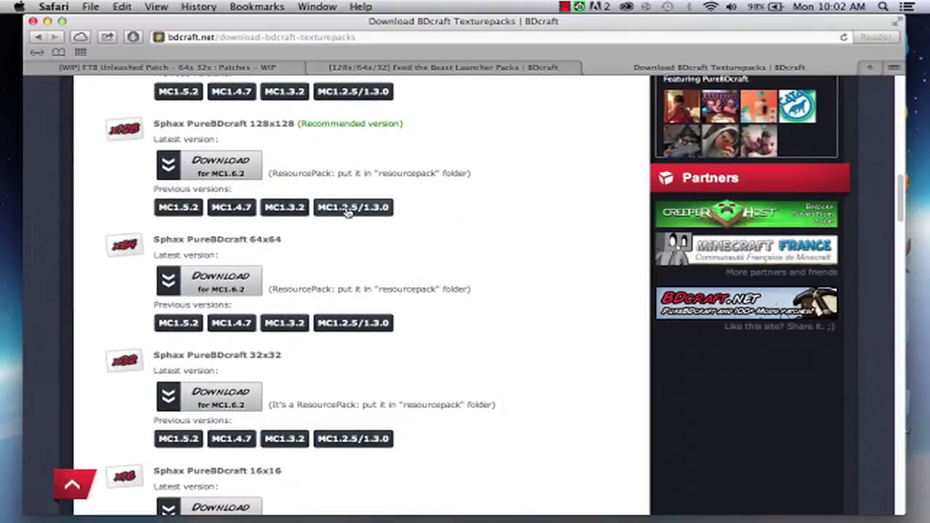
pyautogui.scroll(2, 493, 236)
pyautogui.scroll(3, 493, 236)
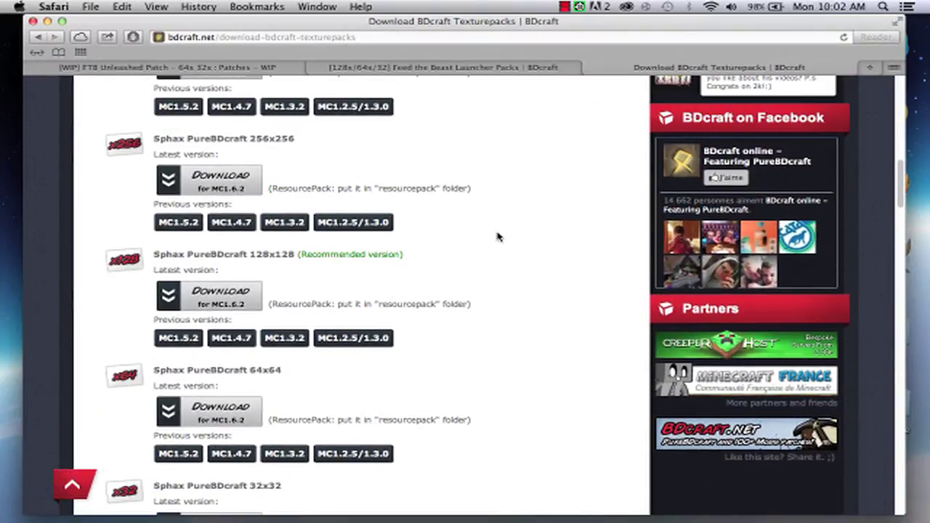
pyautogui.scroll(5, 405, 353)
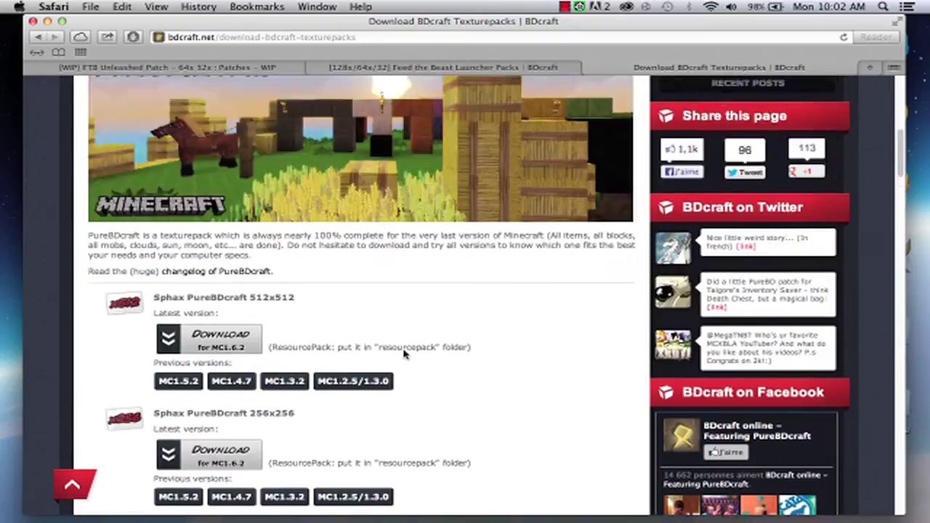
pyautogui.scroll(-6, 415, 339)
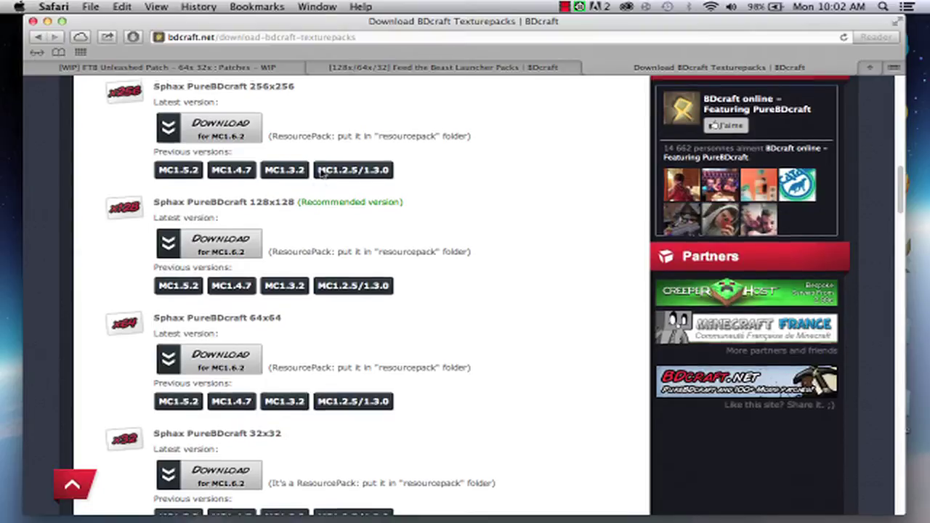
pyautogui.scroll(-6, 317, 192)
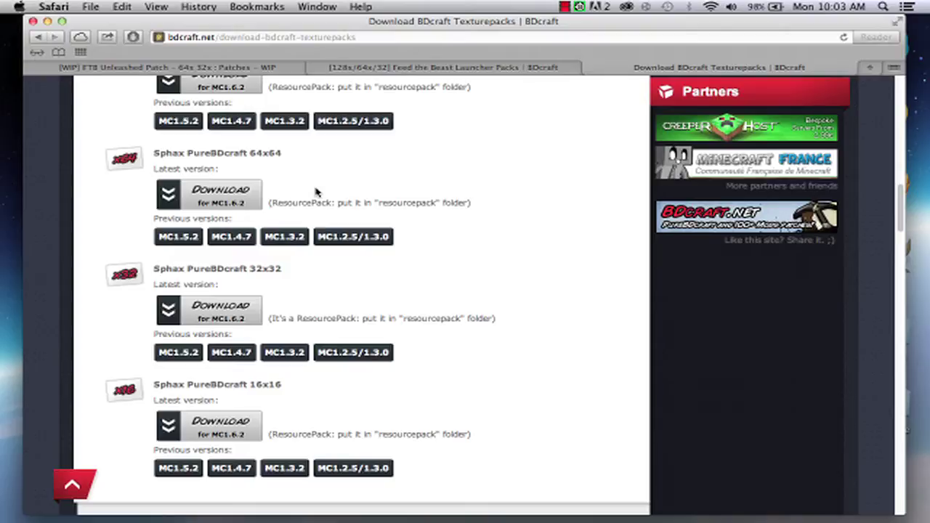
pyautogui.scroll(2, 317, 192)
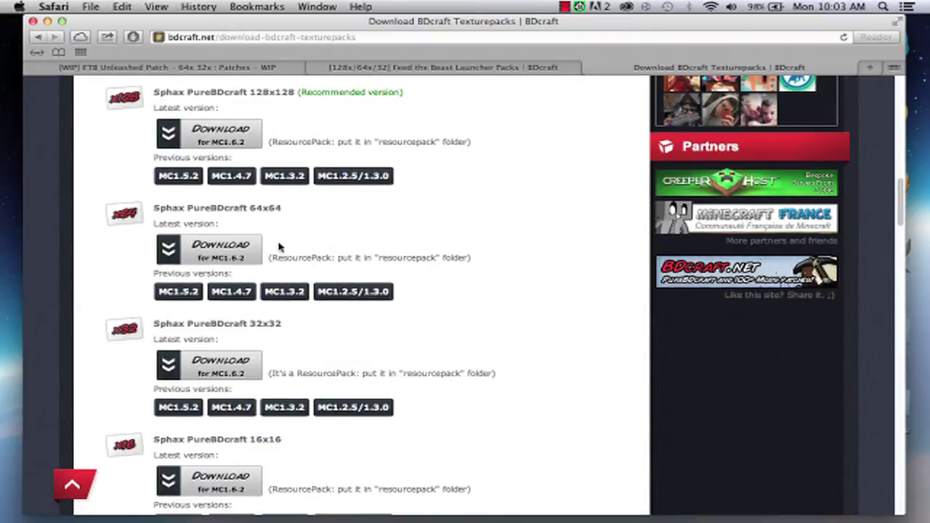
pyautogui.click(174, 292)
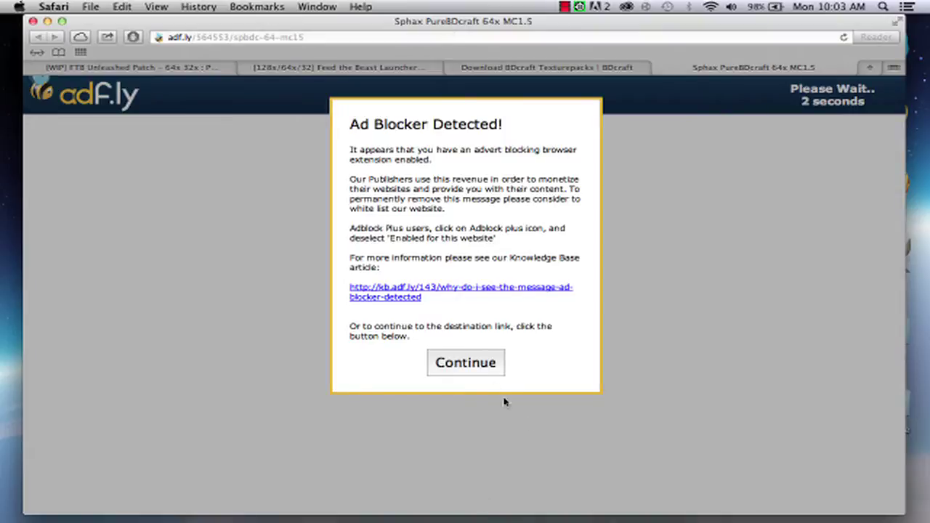
pyautogui.click(473, 365)
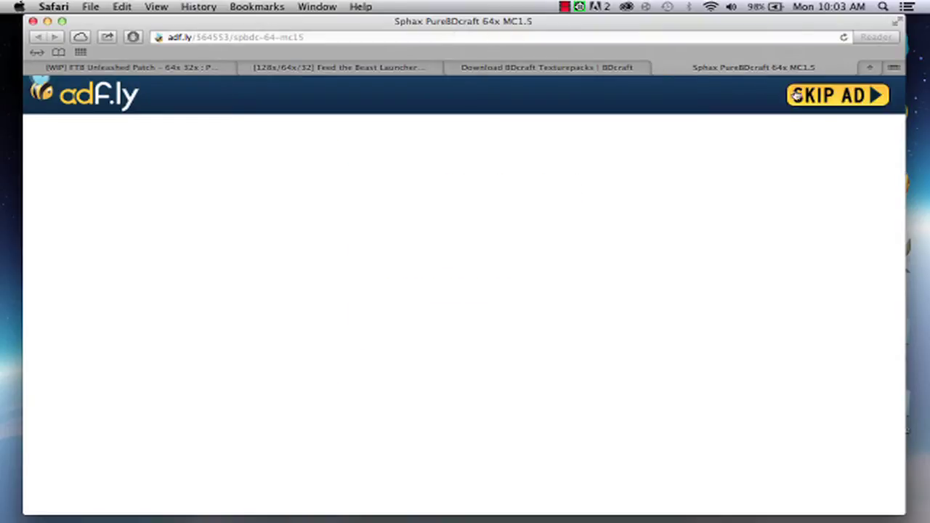
pyautogui.click(822, 95)
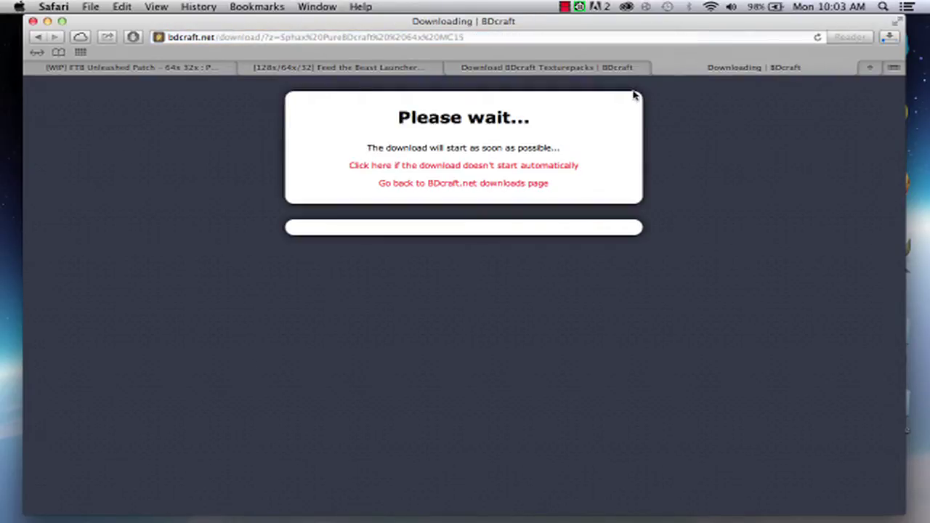
pyautogui.click(661, 68)
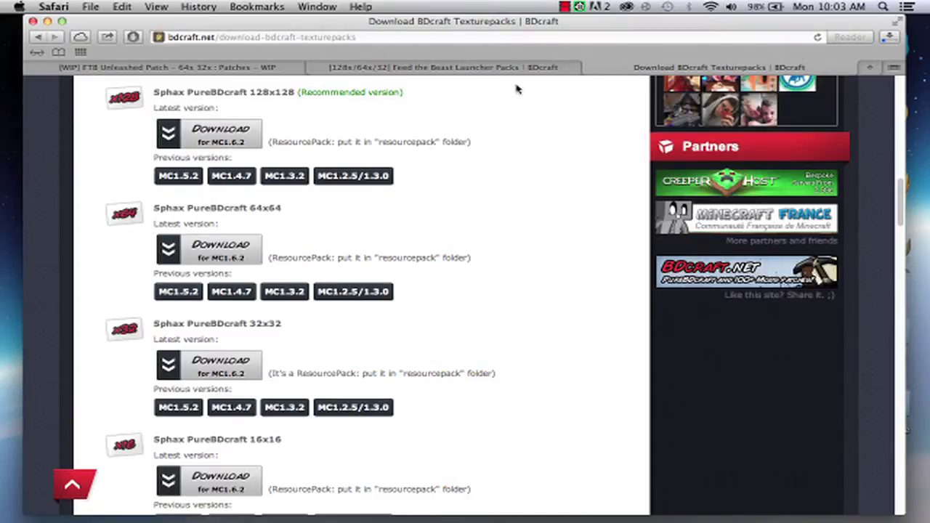
# - Download the 64x patch for MC1.4.7 through the alternative location on the Feed the Beast Launcher Packs page, then close the MediaFire page
pyautogui.click(460, 68)
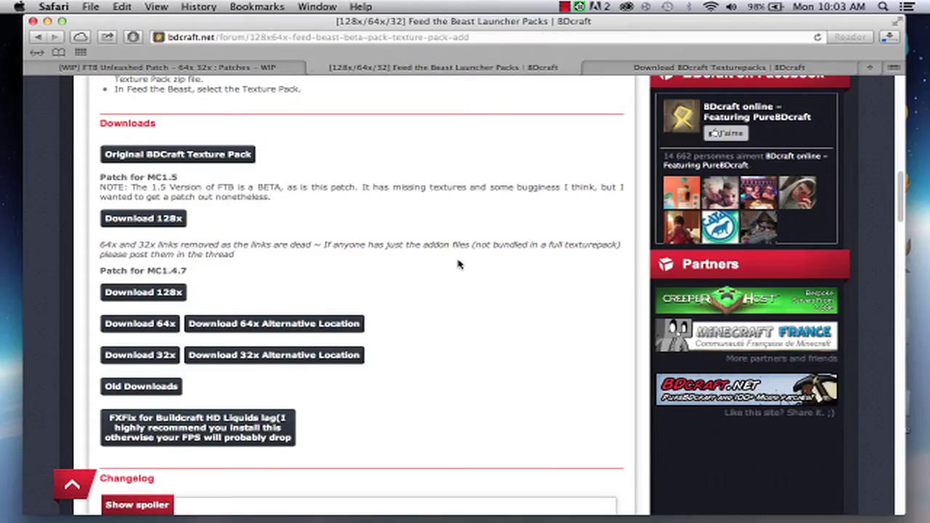
pyautogui.scroll(15, 459, 263)
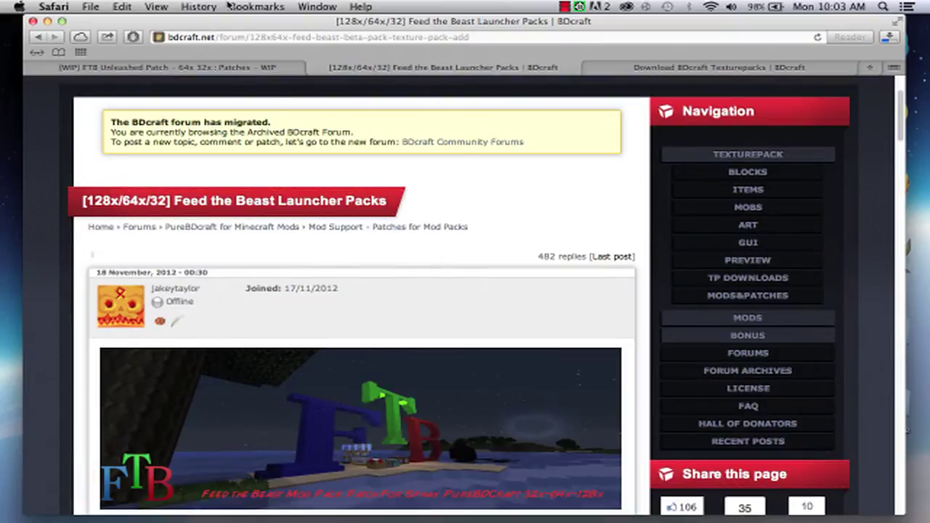
pyautogui.scroll(-5, 429, 251)
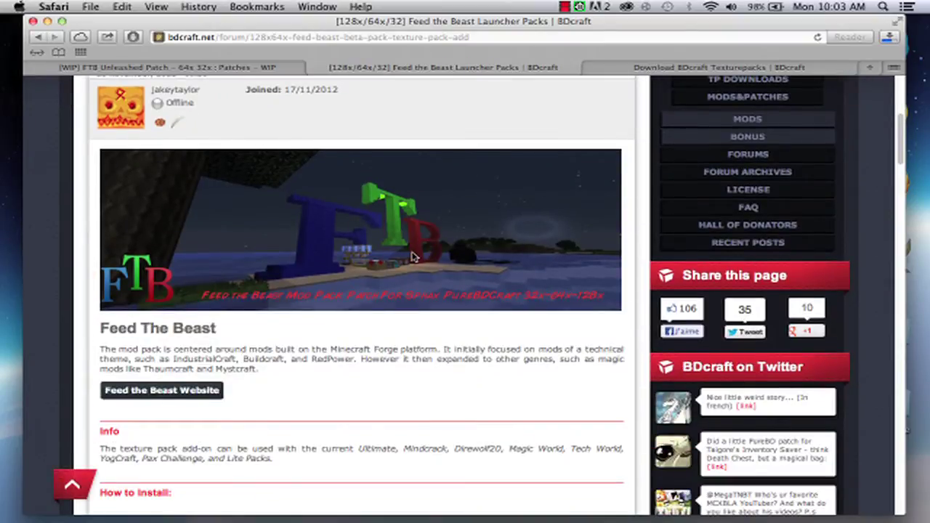
pyautogui.scroll(-3, 361, 365)
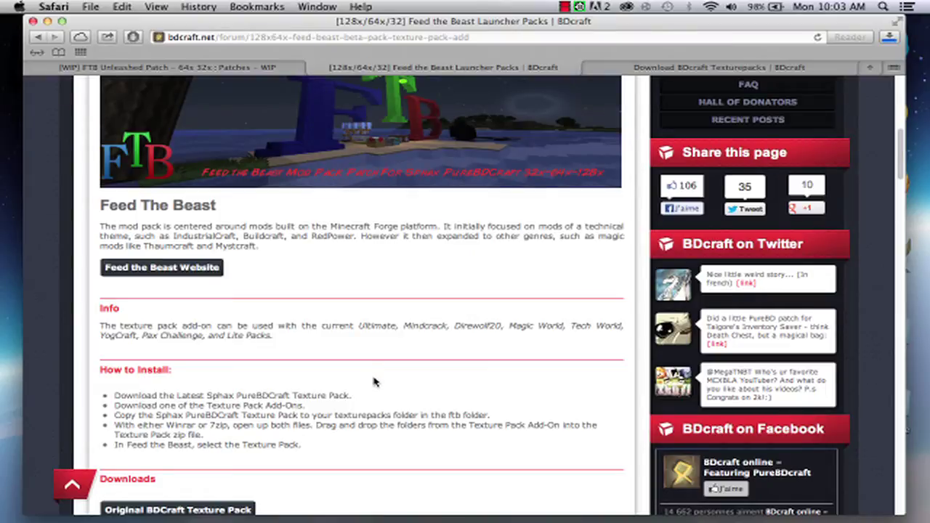
pyautogui.scroll(-5, 374, 381)
pyautogui.scroll(-4, 360, 374)
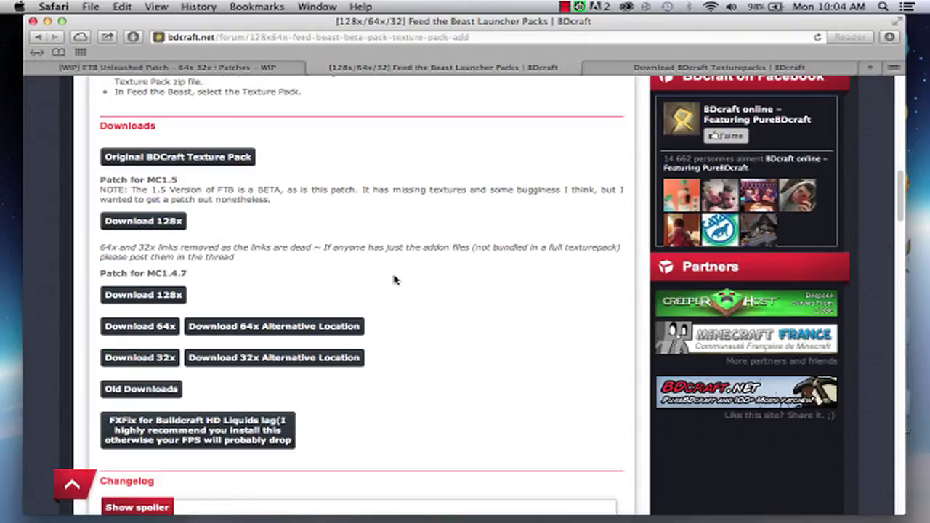
pyautogui.click(295, 331)
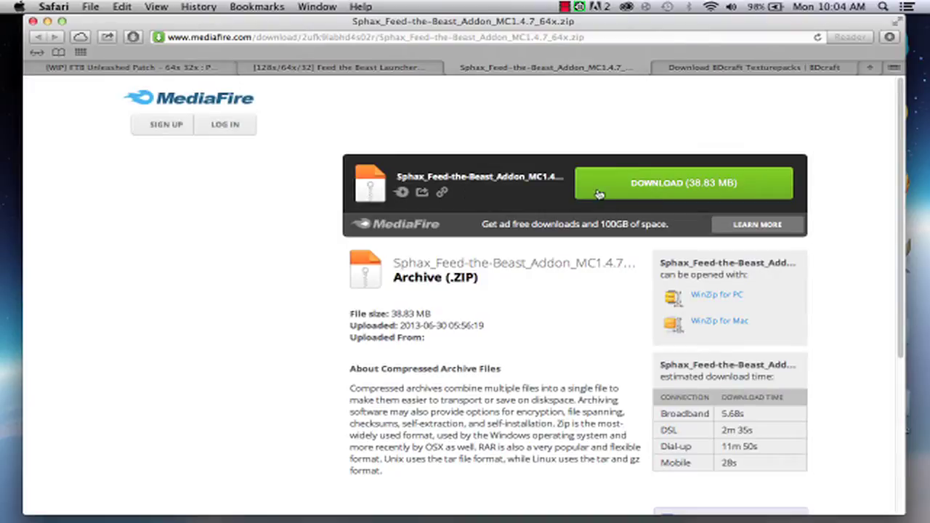
pyautogui.click(666, 186)
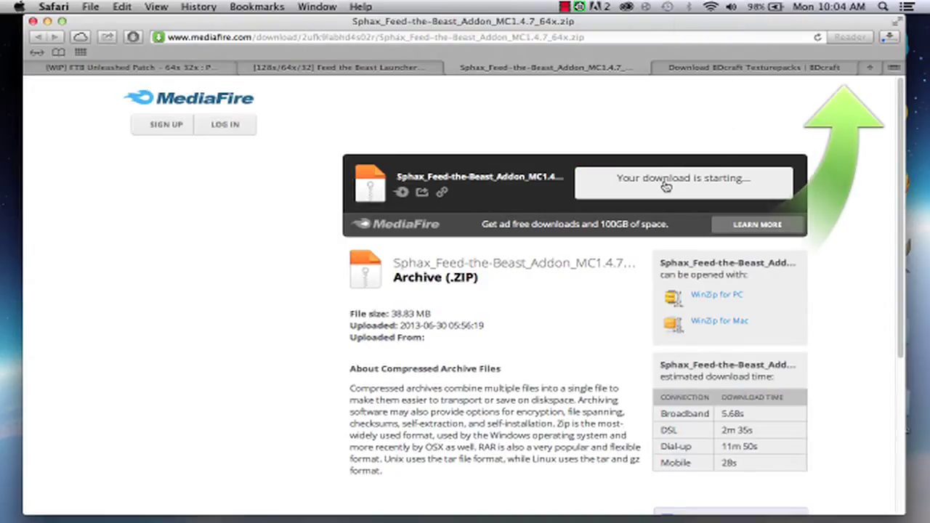
pyautogui.click(452, 67)
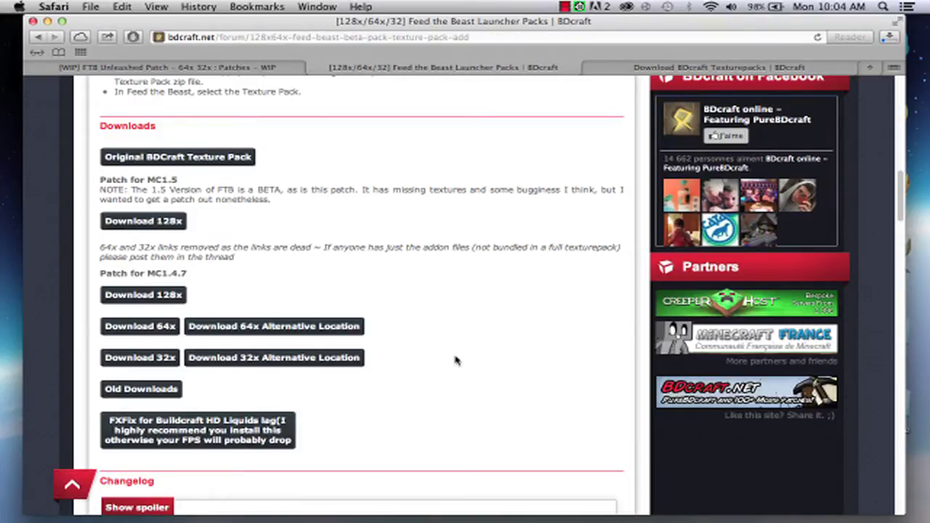
# - Check the progress of the texture pack and add-on downloads
pyautogui.scroll(3, 473, 341)
pyautogui.click(888, 38)
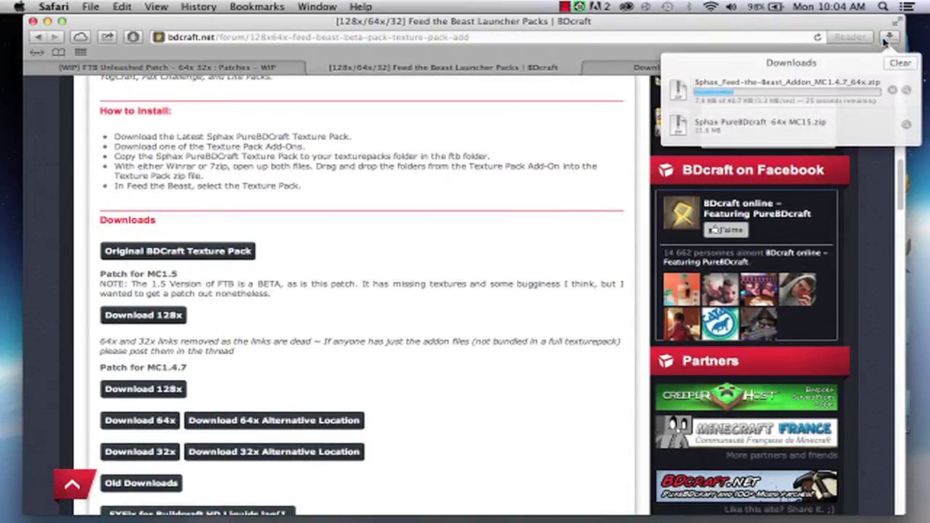
pyautogui.click(888, 38)
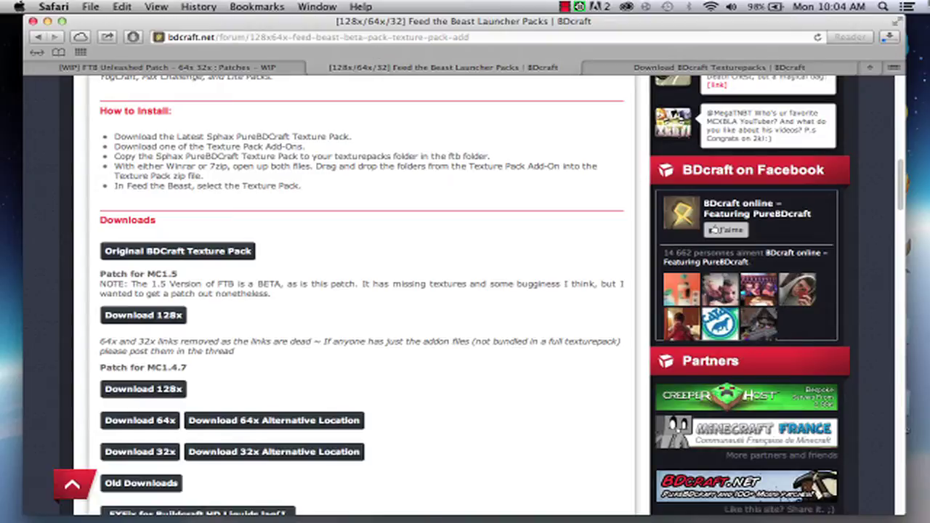
# - Download the 64x FTB Unleashed Patch from the MediaFire page linked in its BDcraft forum post
pyautogui.click(181, 66)
pyautogui.scroll(10, 481, 302)
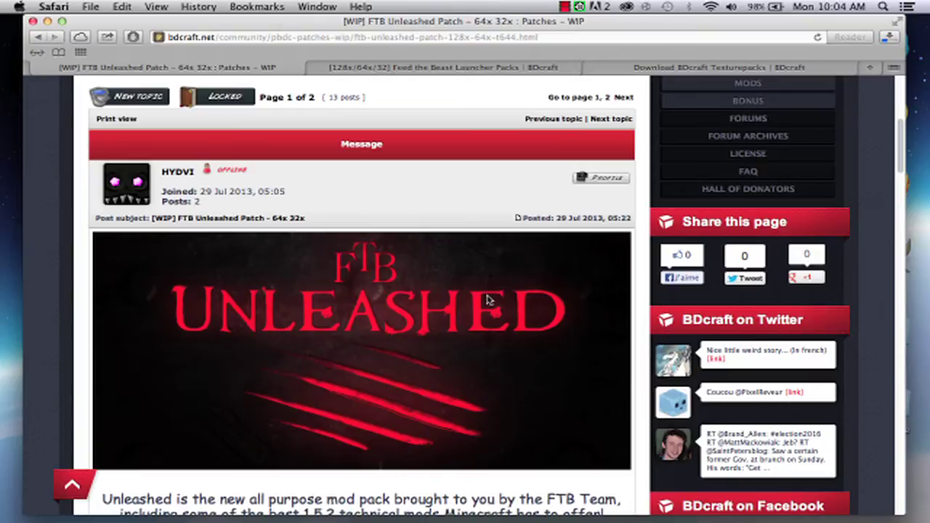
pyautogui.scroll(-5, 488, 300)
pyautogui.scroll(2, 450, 342)
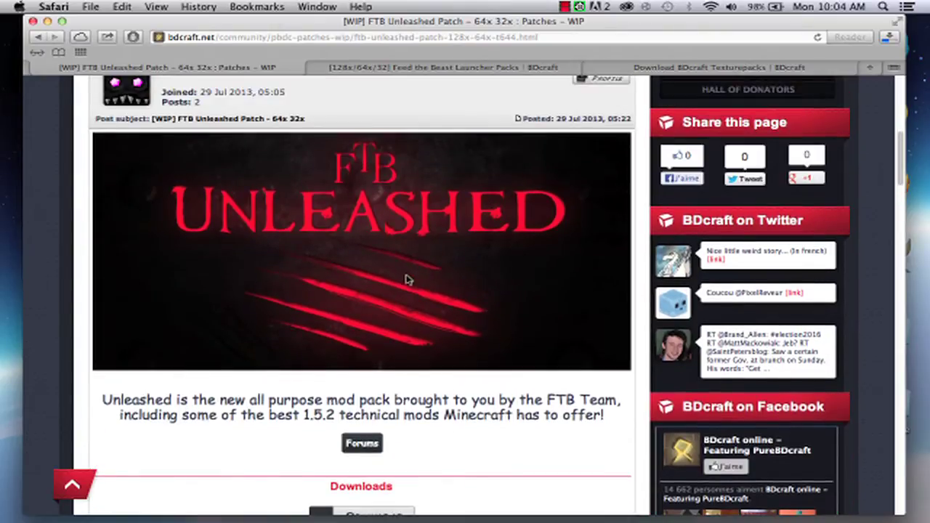
pyautogui.scroll(-5, 415, 202)
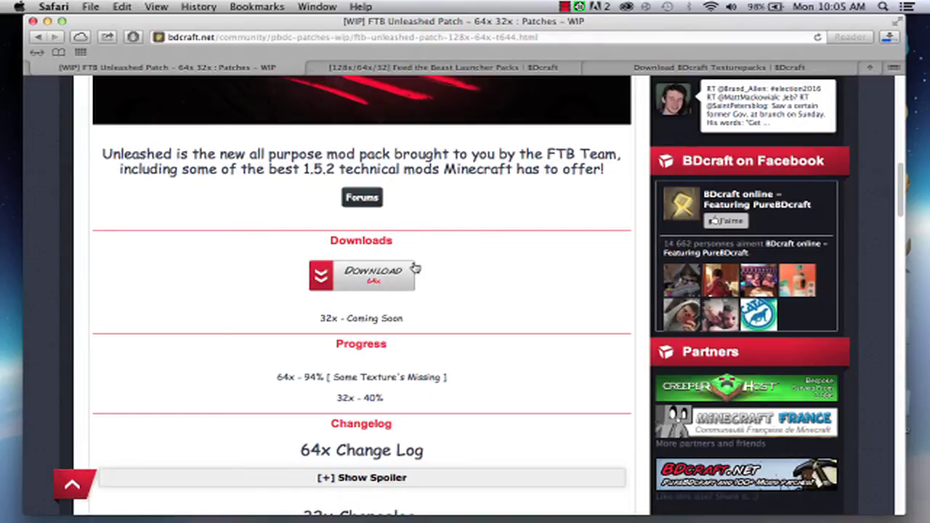
pyautogui.scroll(4, 429, 197)
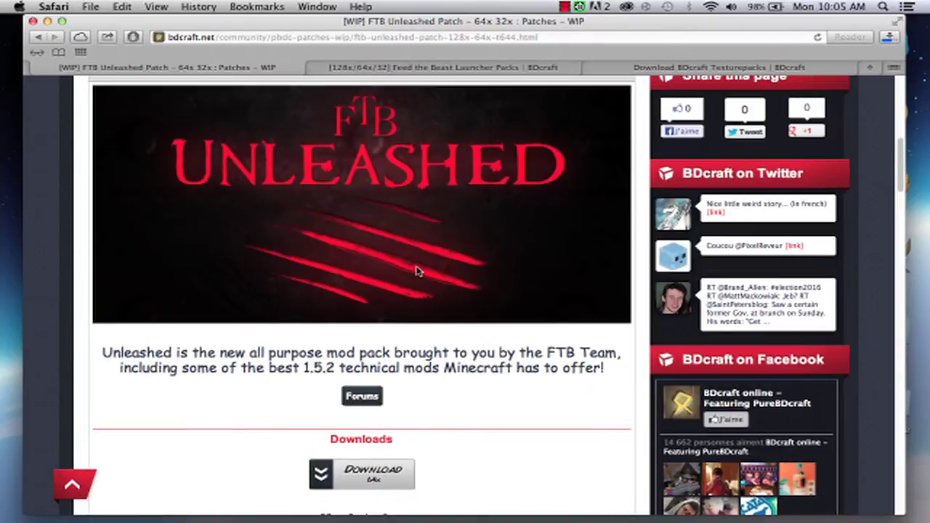
pyautogui.scroll(-2, 382, 207)
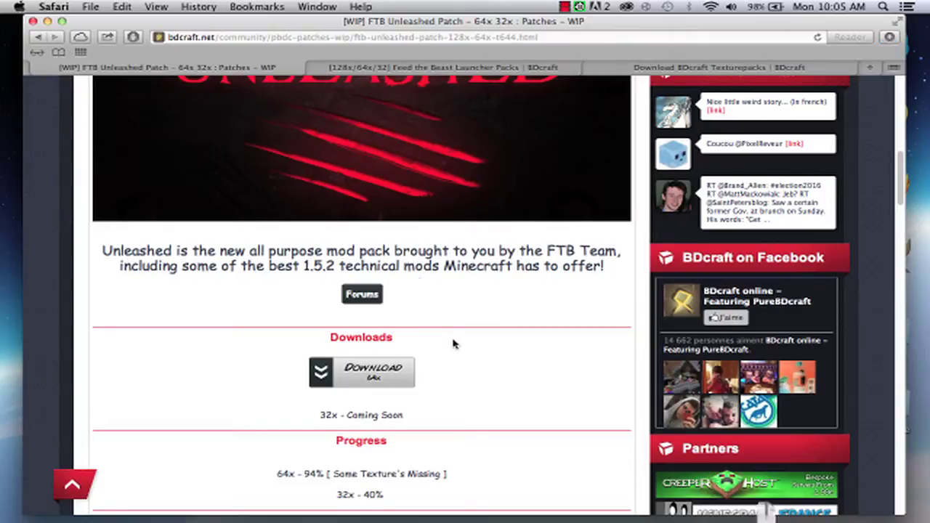
pyautogui.scroll(-3, 469, 380)
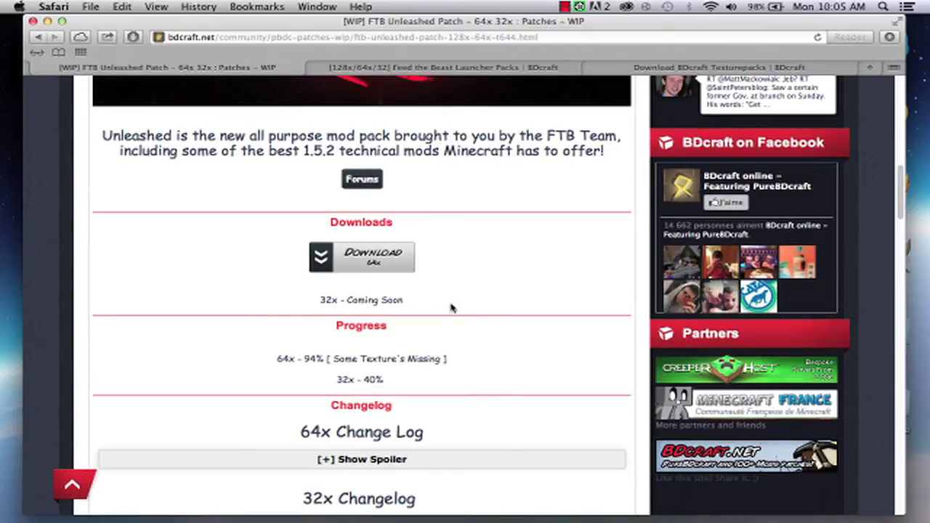
pyautogui.scroll(4, 468, 369)
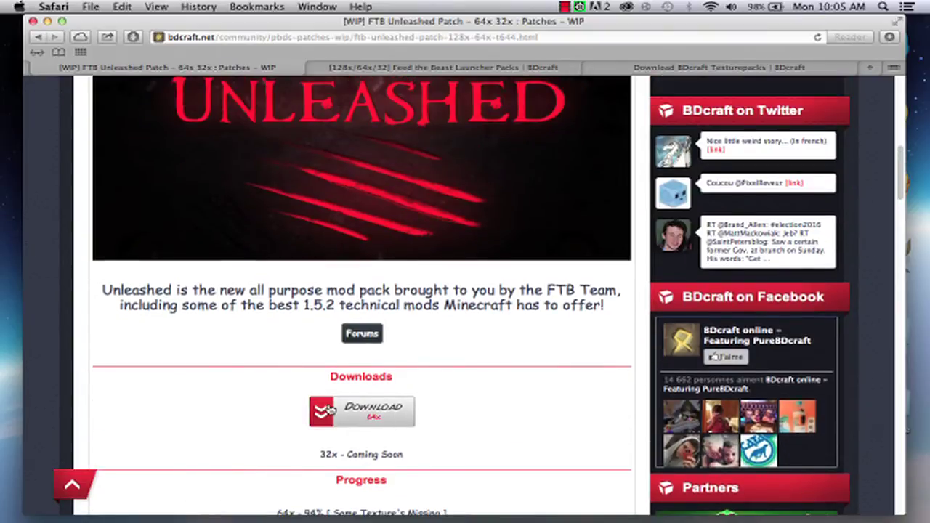
pyautogui.click(390, 423)
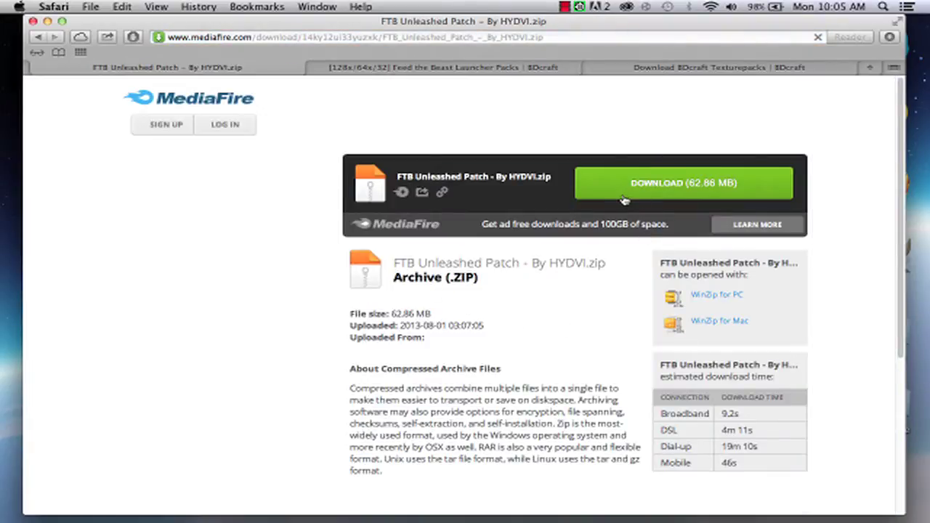
pyautogui.click(681, 186)
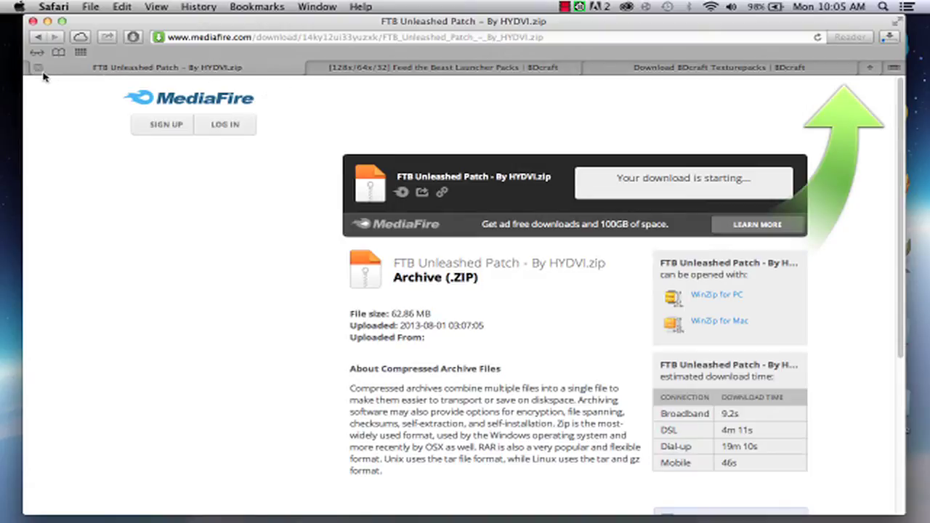
# - Go back to the FTB Unleashed Patch forum page and minimize the browser window
pyautogui.press('super+bracketleft')
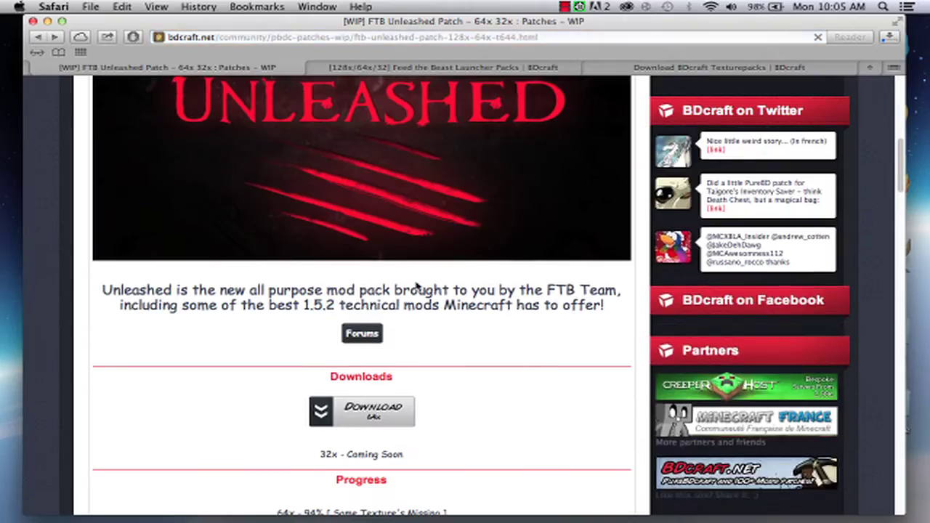
pyautogui.scroll(3, 407, 295)
pyautogui.scroll(-5, 390, 303)
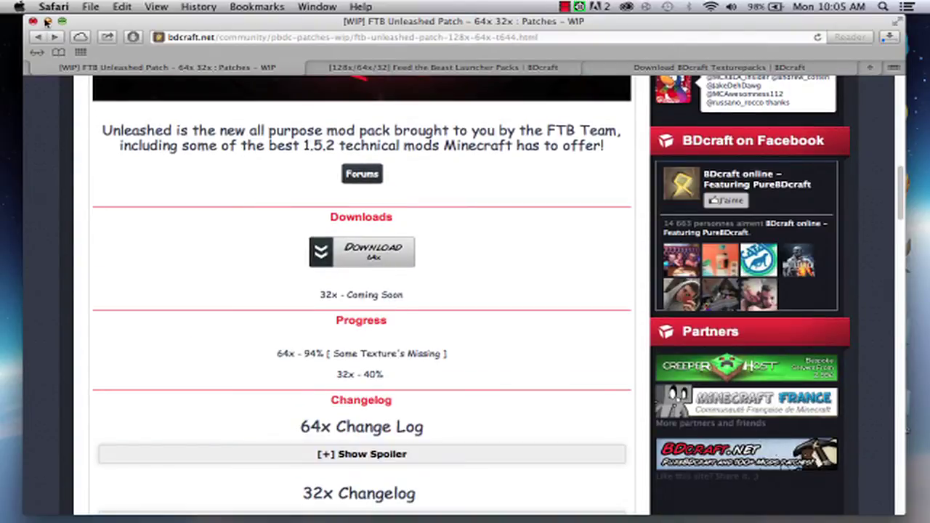
pyautogui.click(47, 22)
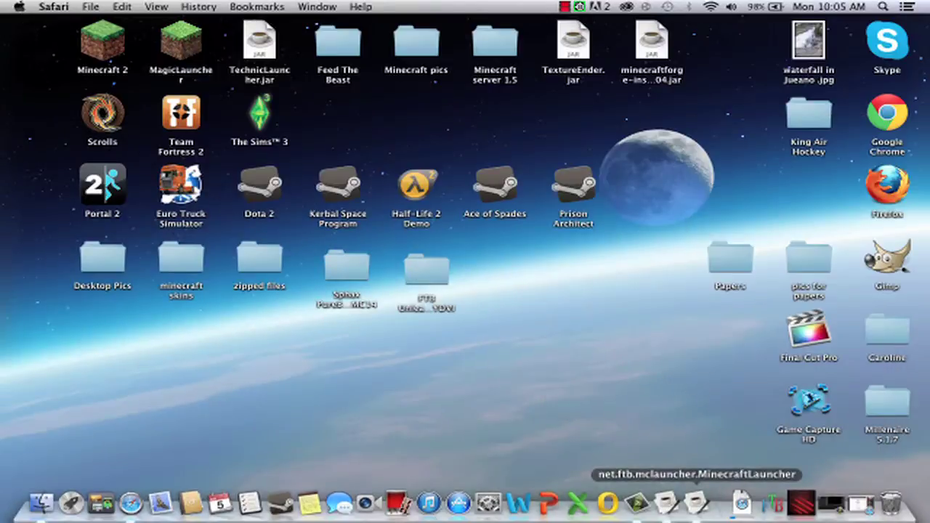
# - Move Sphax PureBDcraft 64x MC15.zip and Sphax_Feed-the-Beast_Addon_MC1.4.7_64x.zip from the Downloads folder onto the desktop
pyautogui.click(738, 505)
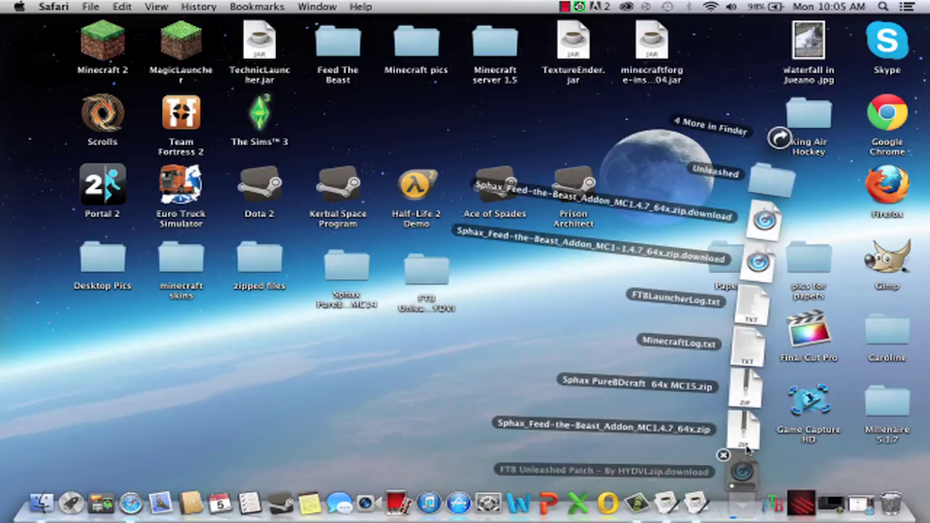
pyautogui.moveTo(746, 393); pyautogui.dragTo(197, 402)
pyautogui.click(740, 505)
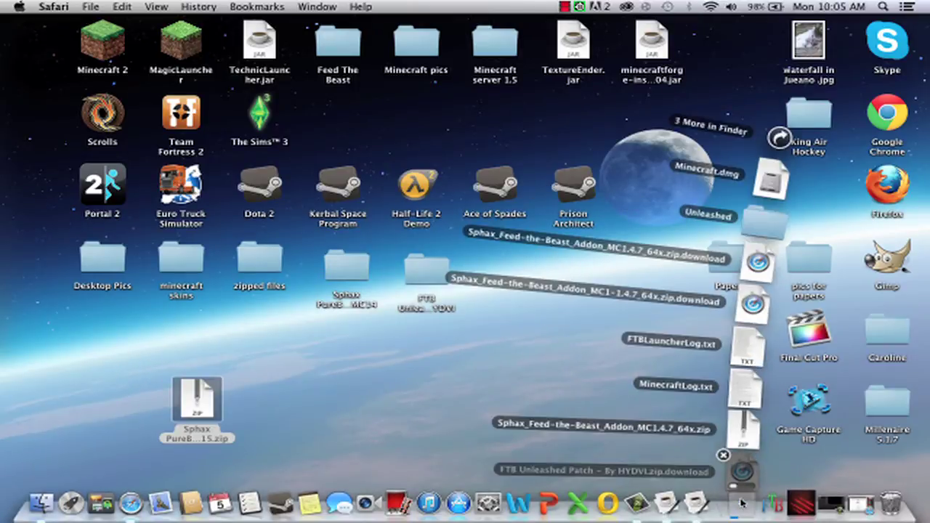
pyautogui.moveTo(741, 434); pyautogui.dragTo(401, 410)
pyautogui.click(755, 506)
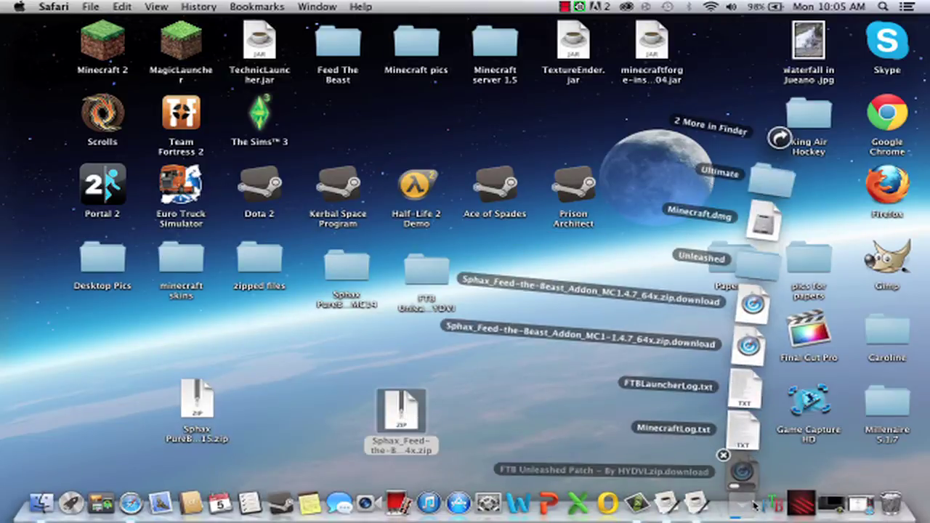
# - Extract both Sphax zip archives on the desktop and move each extracted folder clear of its archive
pyautogui.click(749, 505)
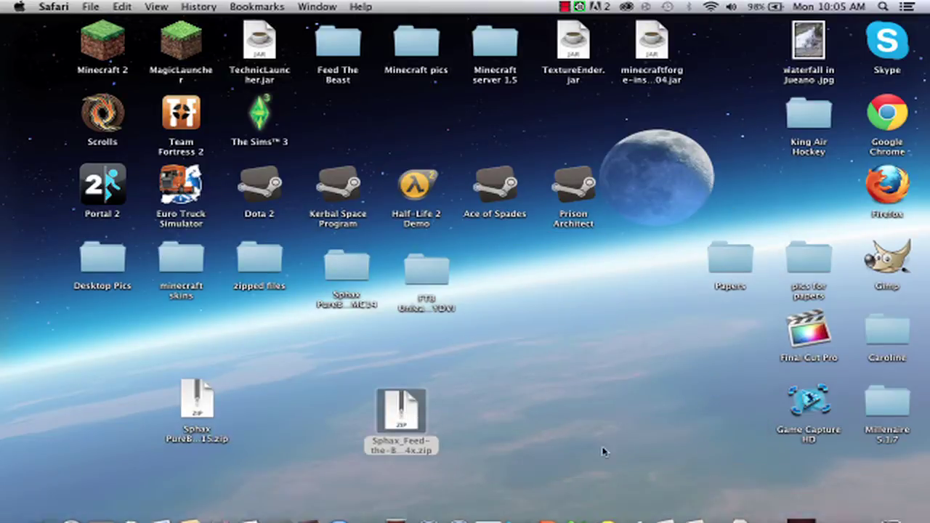
pyautogui.doubleClick(203, 398)
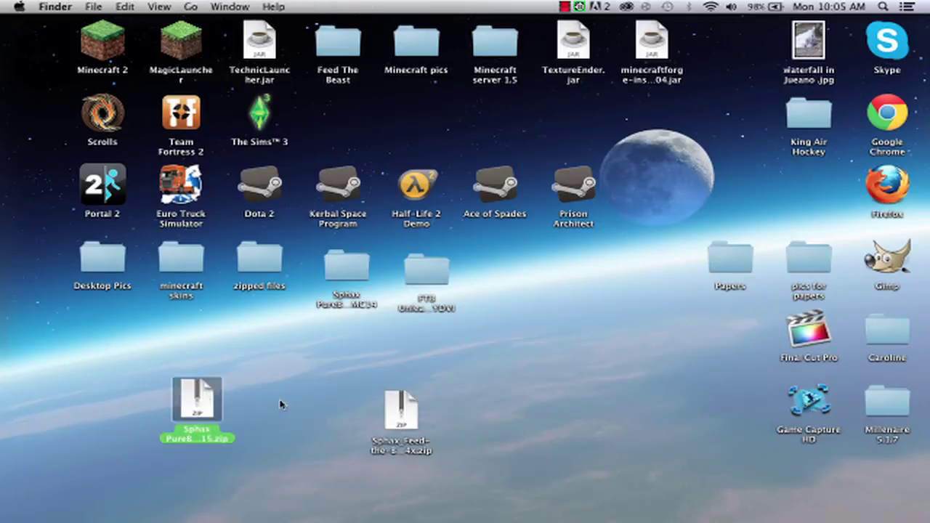
pyautogui.doubleClick(400, 412)
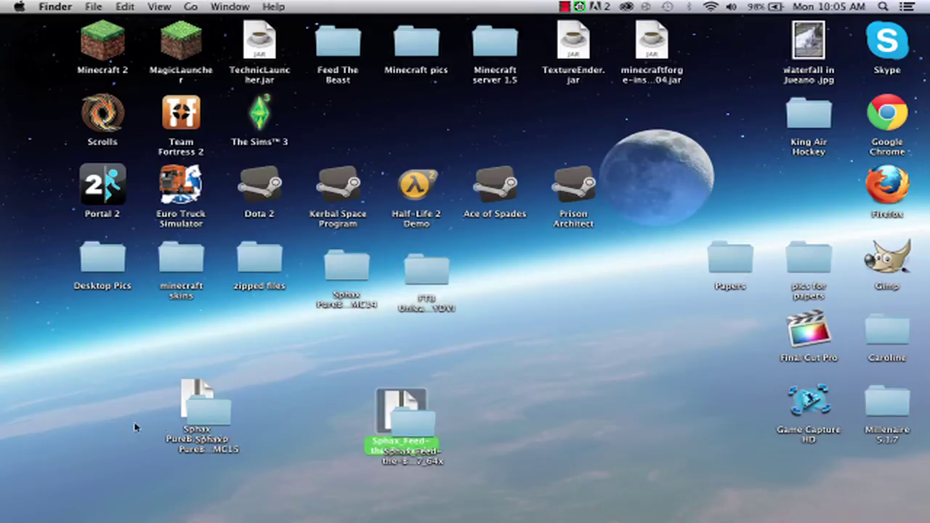
pyautogui.moveTo(203, 411); pyautogui.dragTo(228, 386)
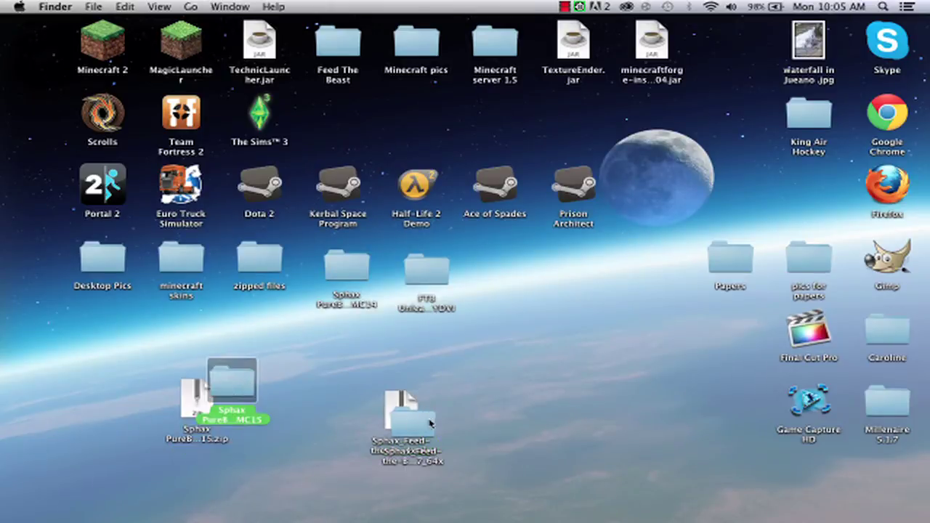
pyautogui.moveTo(420, 426); pyautogui.dragTo(456, 403)
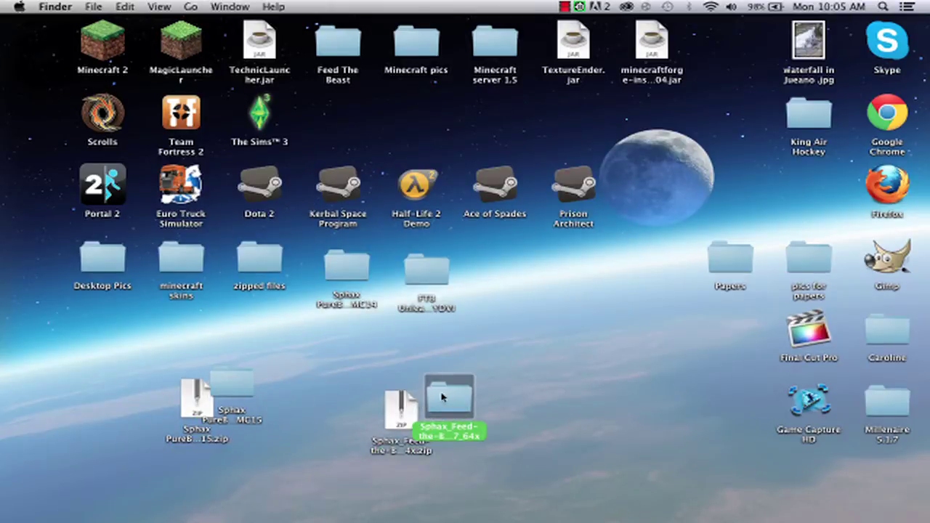
# - Open the extracted Sphax PureBDcraft 64x MC15 and Sphax_Feed-the-Beast_Addon_MC1.4.7_64x folders and arrange their windows apart
pyautogui.doubleClick(233, 390)
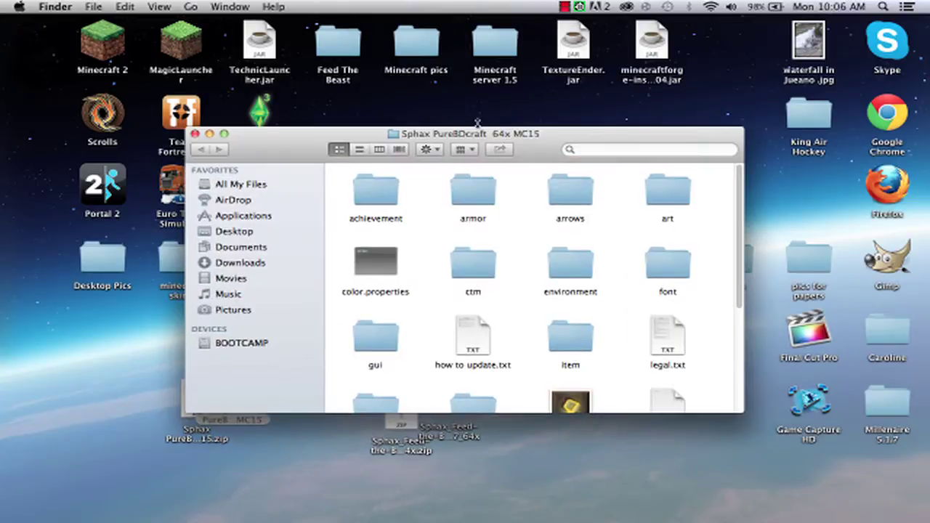
pyautogui.moveTo(513, 127); pyautogui.dragTo(296, 141)
pyautogui.moveTo(423, 141); pyautogui.dragTo(412, 59)
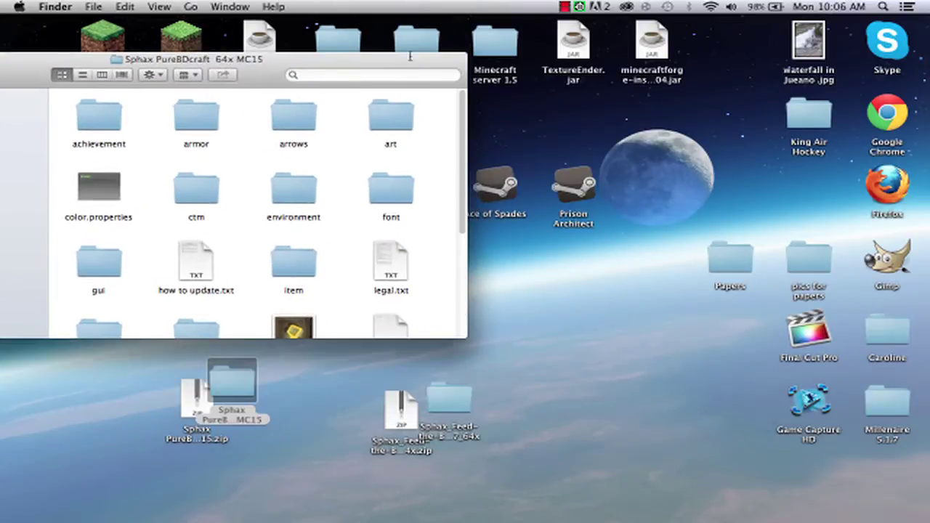
pyautogui.doubleClick(449, 396)
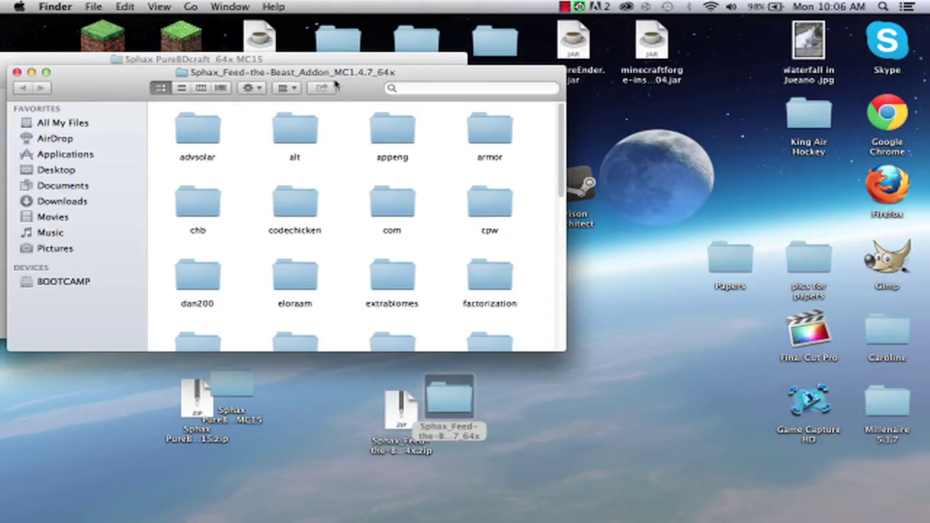
pyautogui.moveTo(349, 92); pyautogui.dragTo(632, 84)
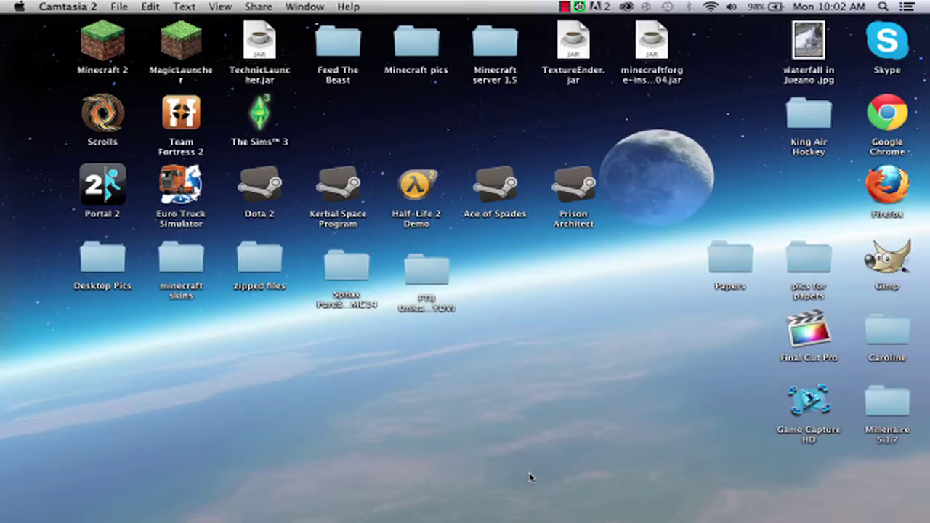
# - Download the MC1.5.2 version of Sphax PureBDcraft 64x64 from the BDcraft texture pack page, skip the ad, and close the download page
pyautogui.moveTo(850, 508)
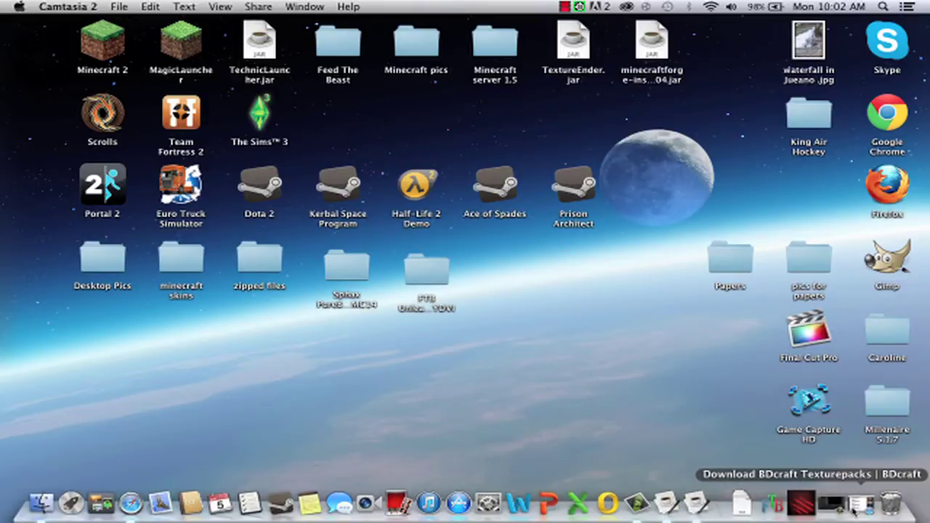
pyautogui.click(857, 505)
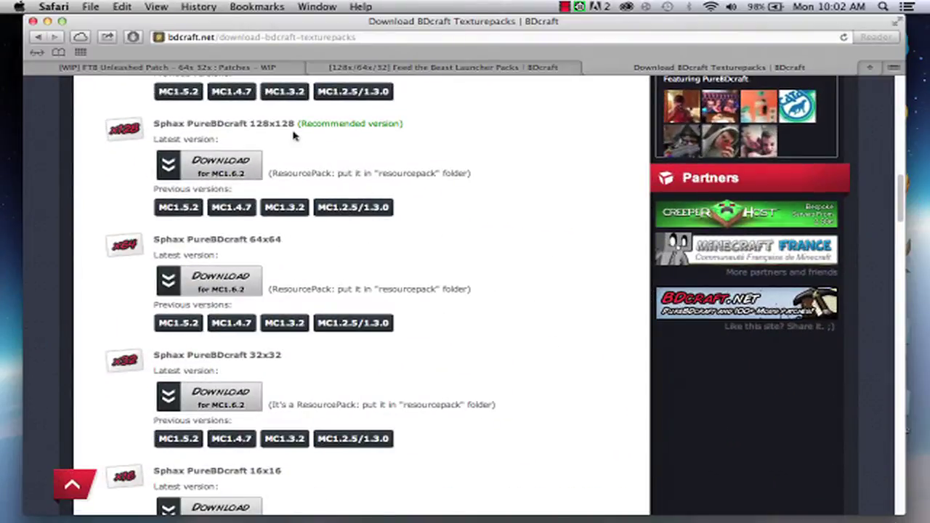
pyautogui.scroll(4, 498, 227)
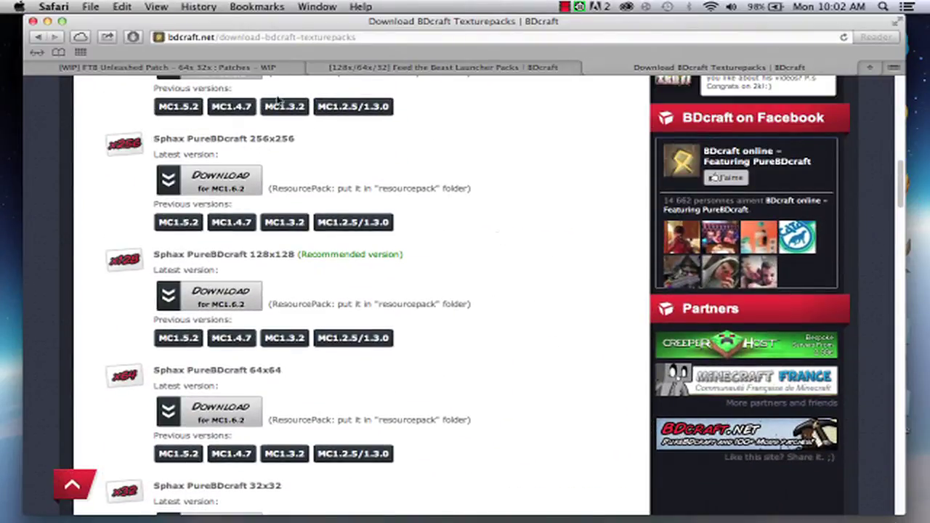
pyautogui.scroll(10, 404, 351)
pyautogui.scroll(-11, 415, 341)
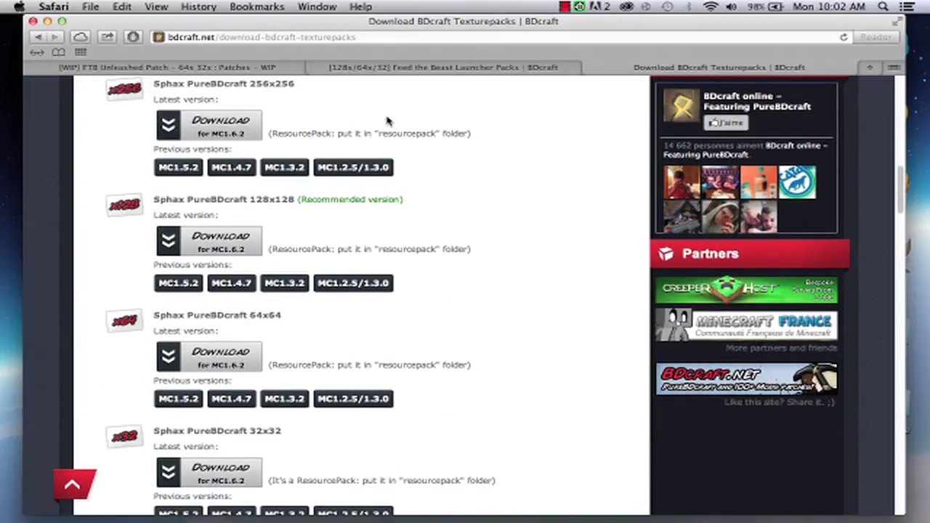
pyautogui.scroll(-4, 317, 191)
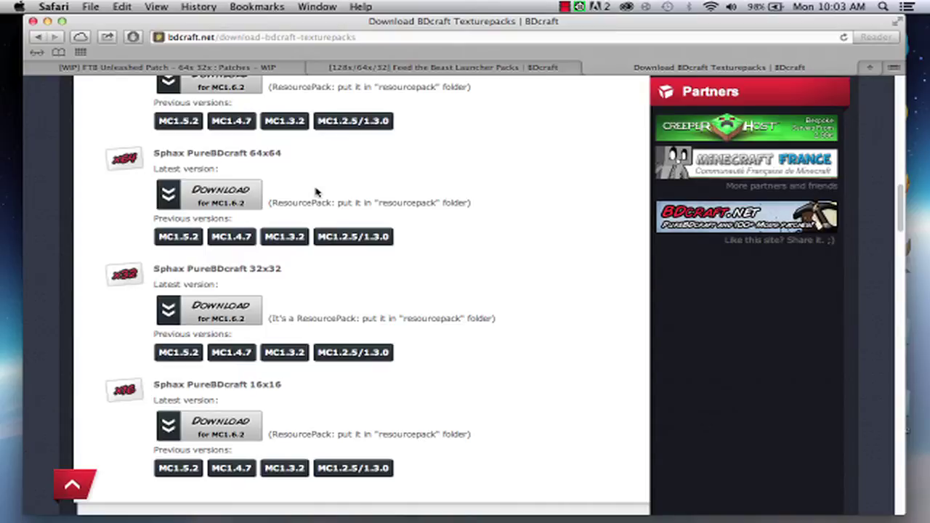
pyautogui.scroll(1, 316, 191)
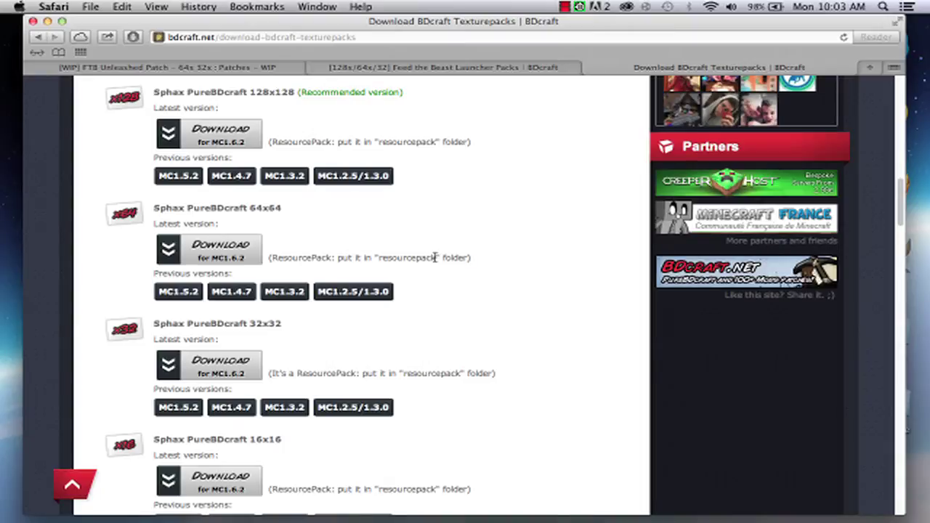
pyautogui.click(174, 293)
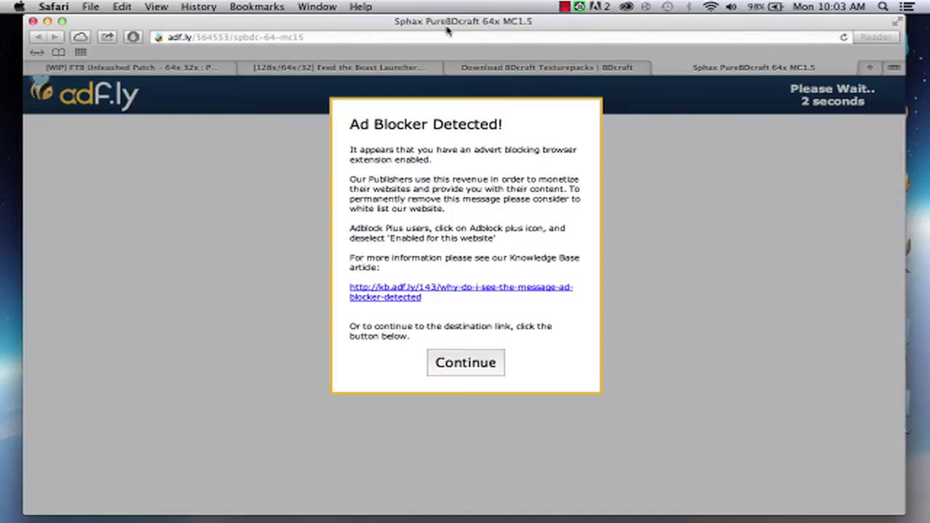
pyautogui.click(477, 367)
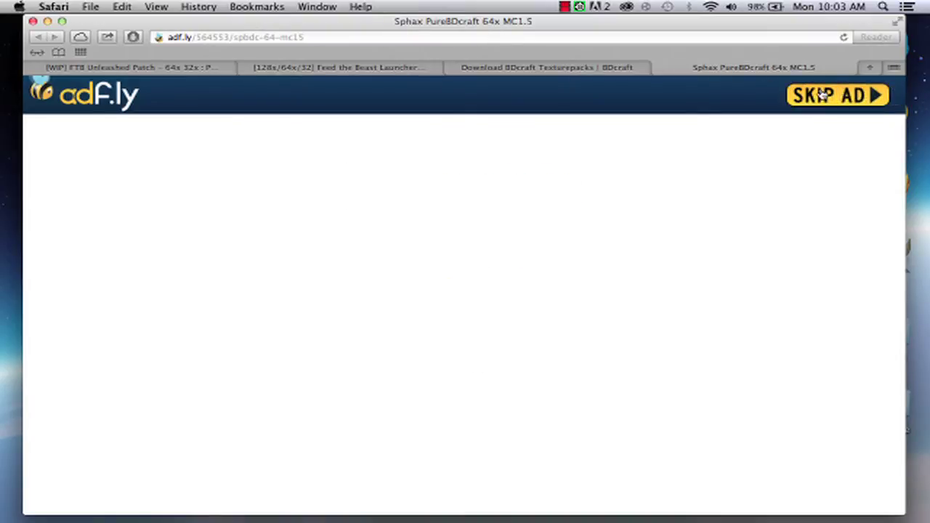
pyautogui.click(821, 95)
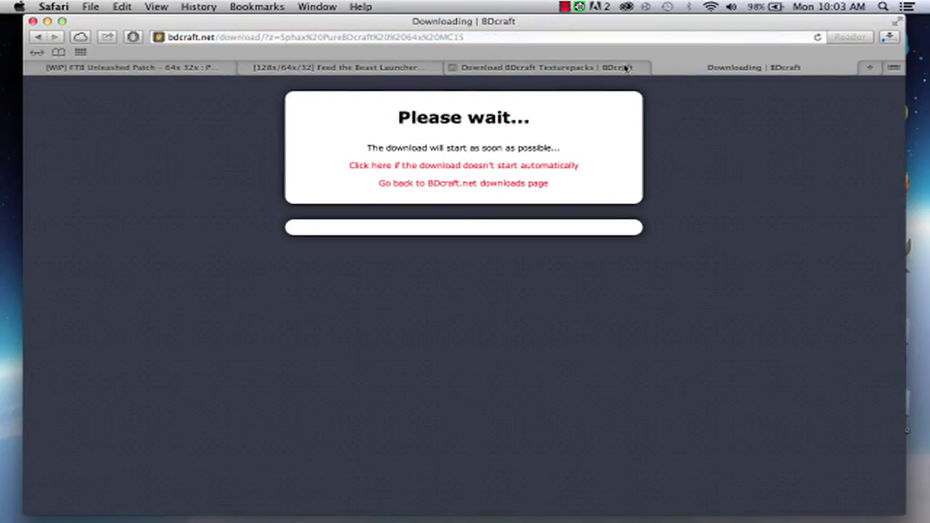
pyautogui.click(659, 68)
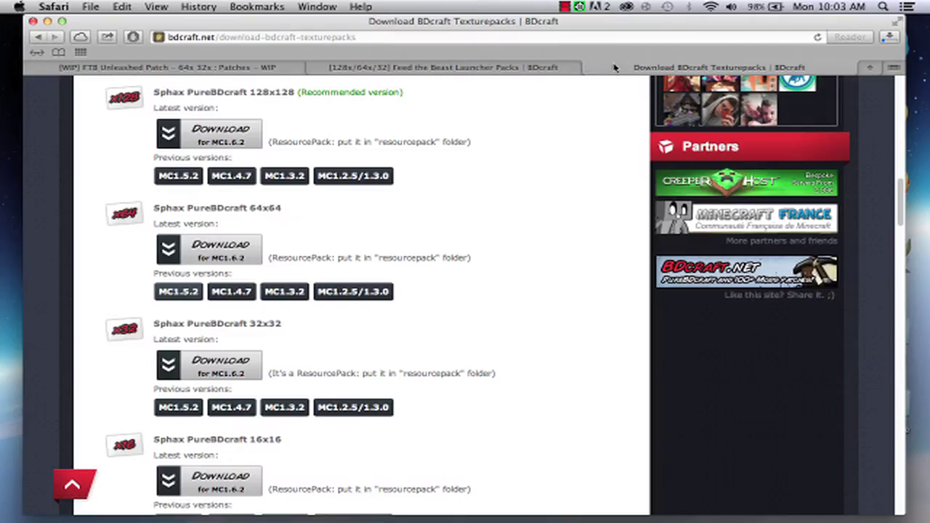
# - Download the MC1.4.7 64x patch from its alternative location in the Feed the Beast Launcher Packs post, then close the MediaFire page
pyautogui.click(460, 70)
pyautogui.scroll(5, 457, 247)
pyautogui.scroll(5, 451, 250)
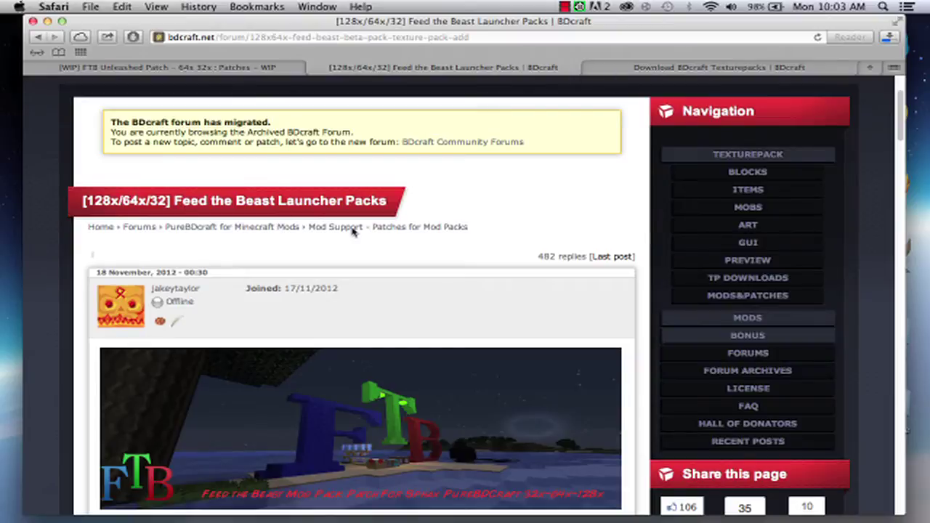
pyautogui.scroll(-3, 355, 232)
pyautogui.scroll(-2, 369, 333)
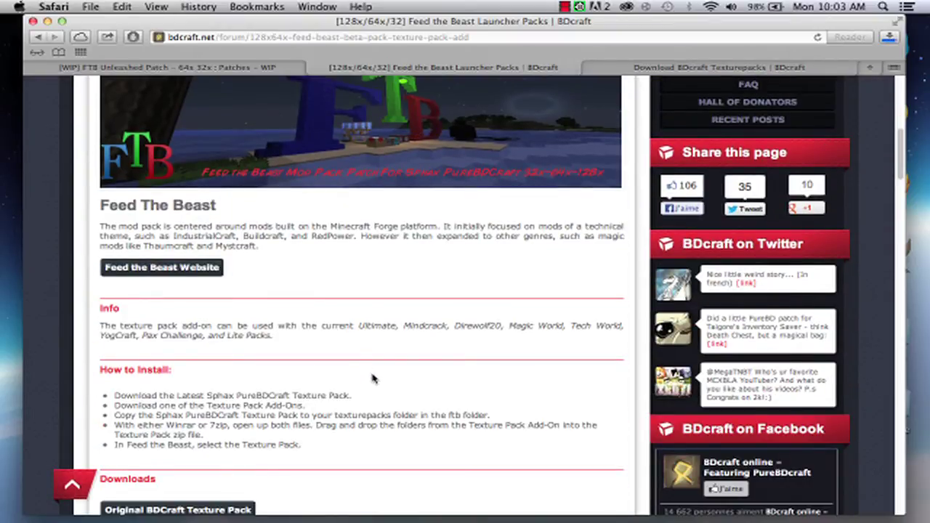
pyautogui.scroll(-3, 372, 378)
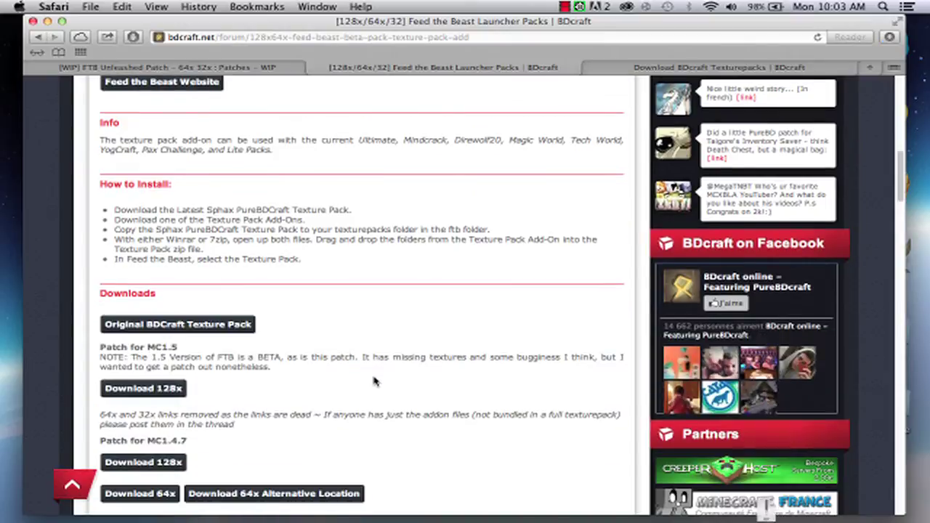
pyautogui.scroll(-3, 374, 379)
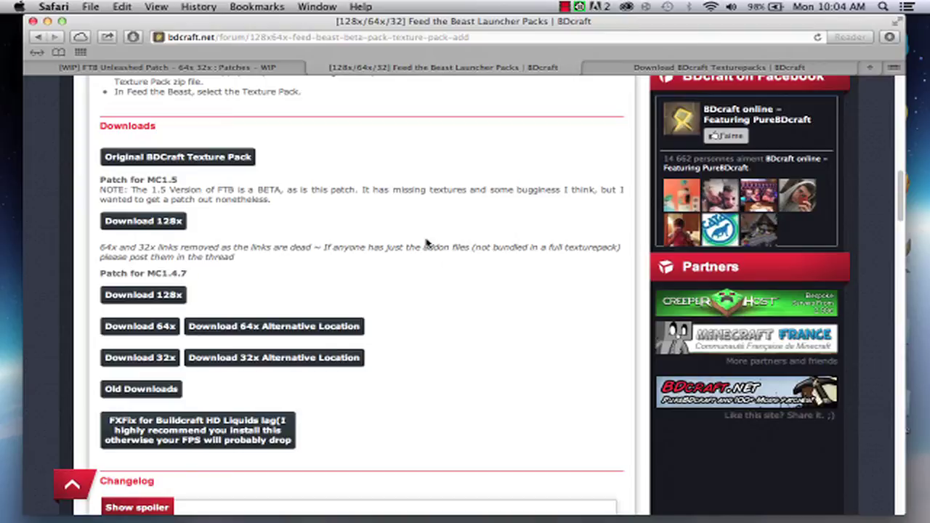
pyautogui.click(299, 333)
pyautogui.click(280, 330)
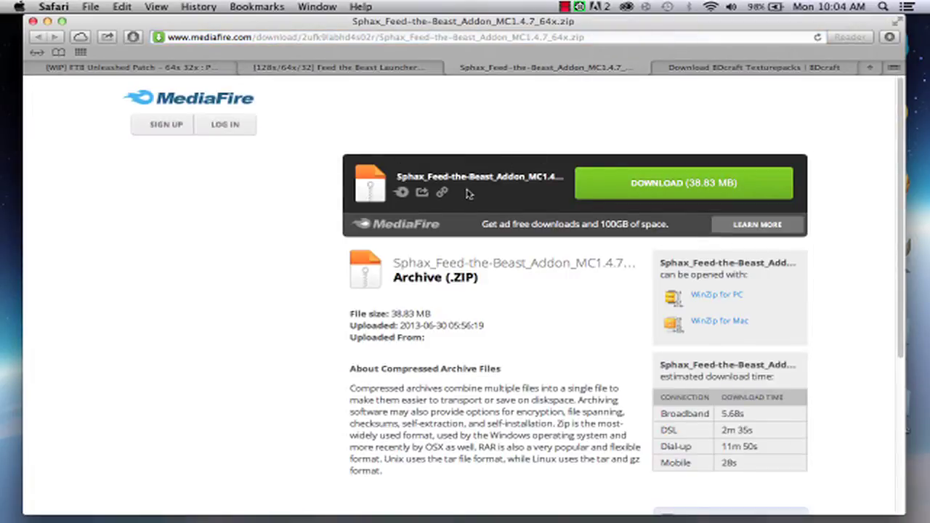
pyautogui.click(667, 186)
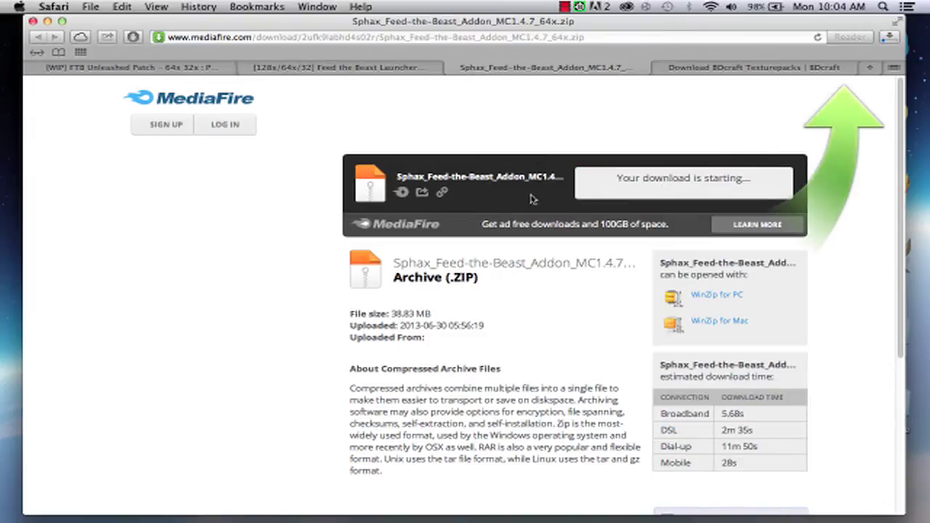
pyautogui.click(452, 67)
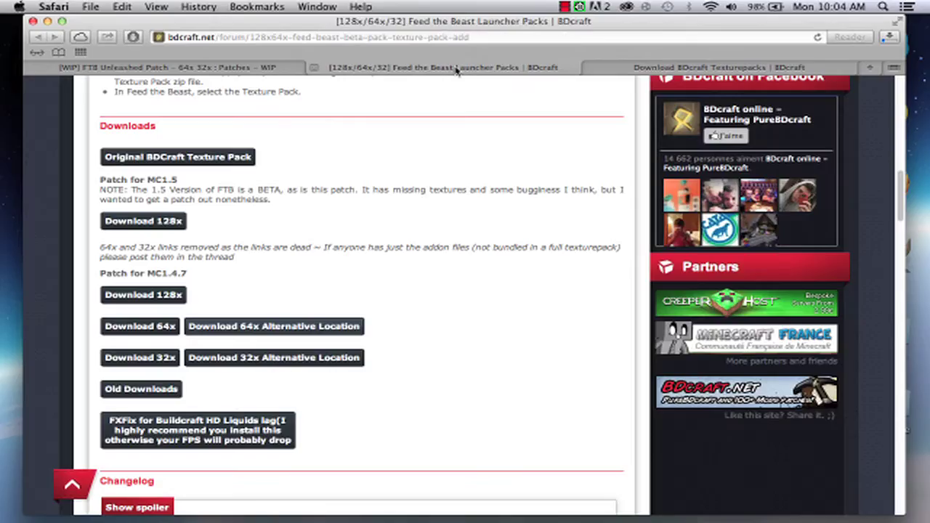
# - Check the progress of the Feed the Beast add-on and Sphax PureBDcraft downloads
pyautogui.scroll(3, 440, 363)
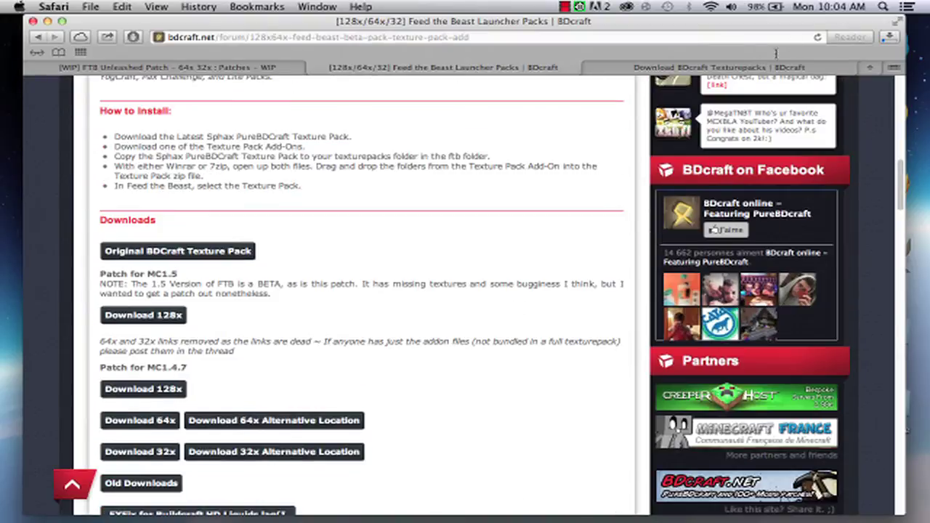
pyautogui.click(887, 38)
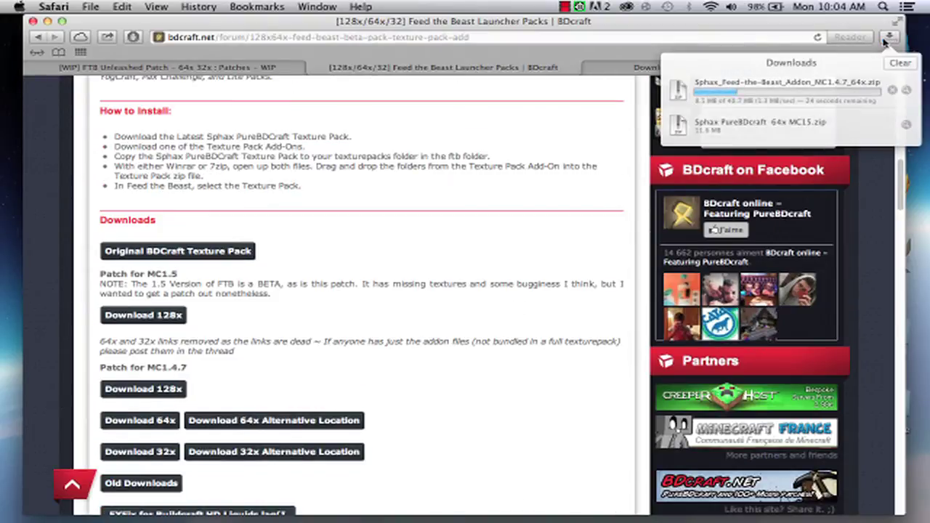
pyautogui.click(886, 40)
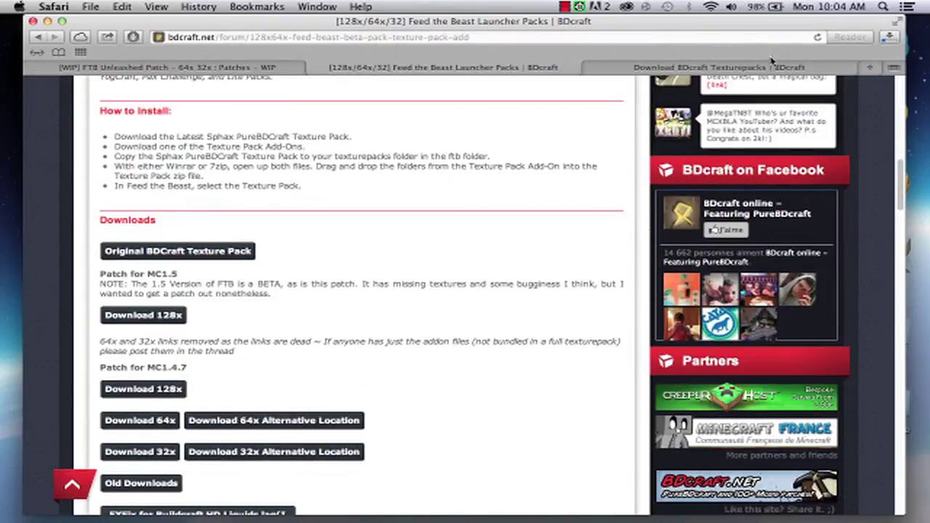
# - Switch to the FTB Unleashed Patch forum post and examine its mod pack description and 64x download section
pyautogui.click(216, 67)
pyautogui.scroll(5, 478, 303)
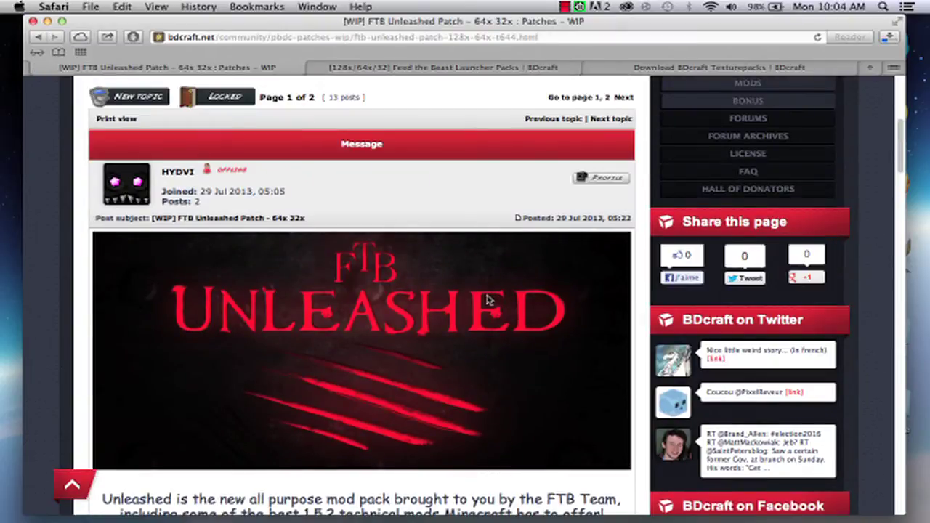
pyautogui.scroll(-5, 483, 312)
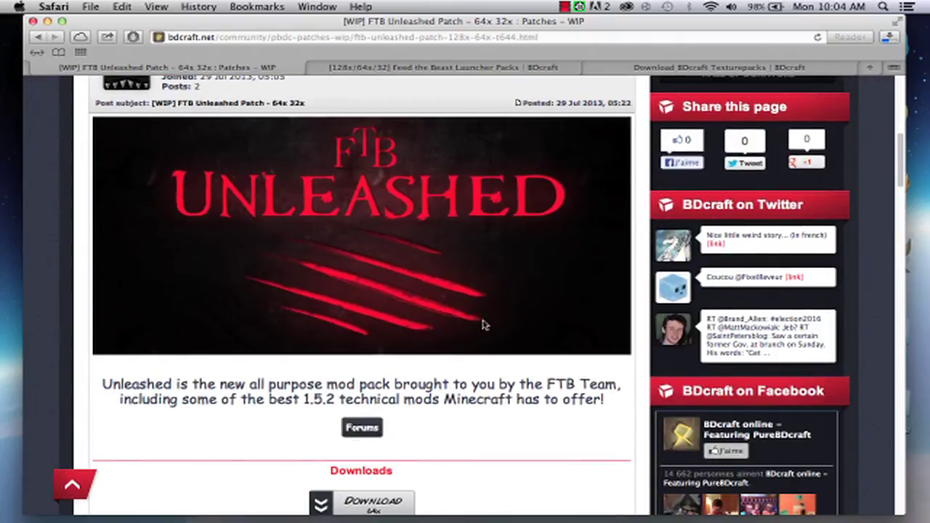
pyautogui.scroll(3, 405, 278)
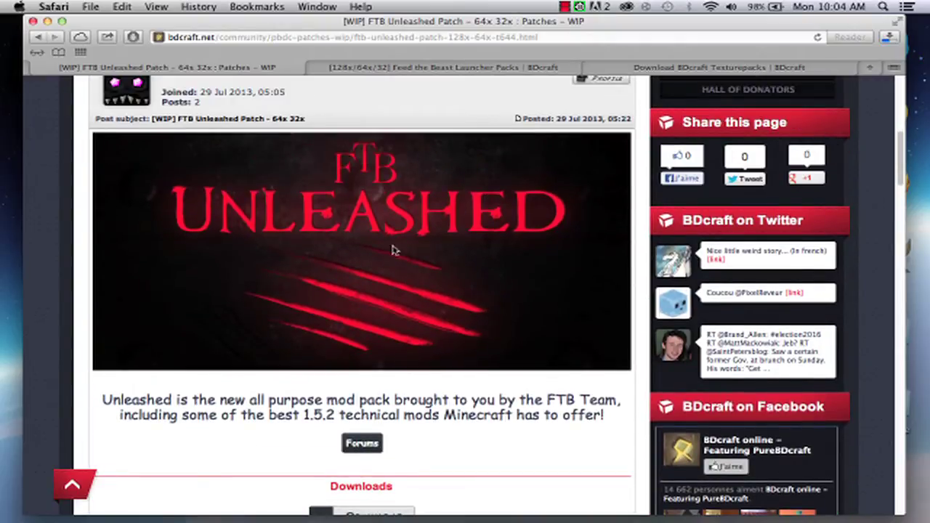
pyautogui.scroll(-5, 395, 249)
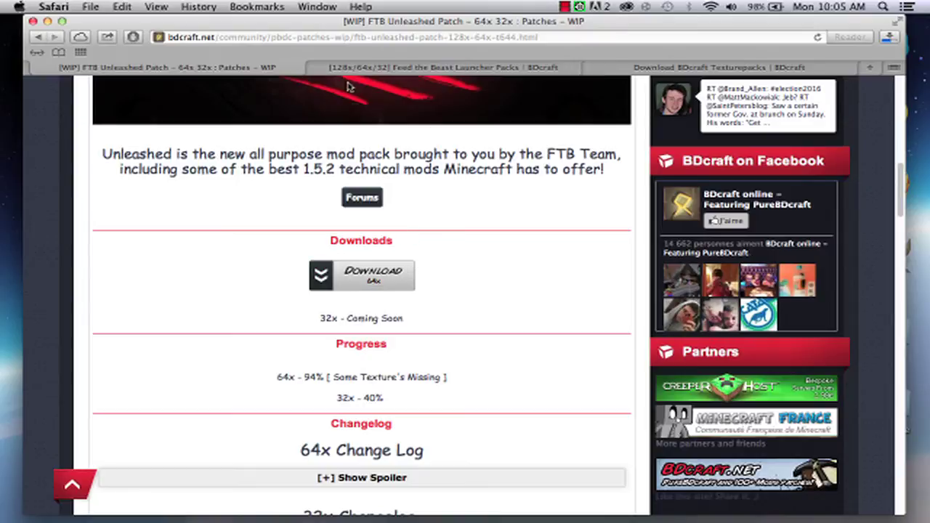
pyautogui.scroll(4, 421, 195)
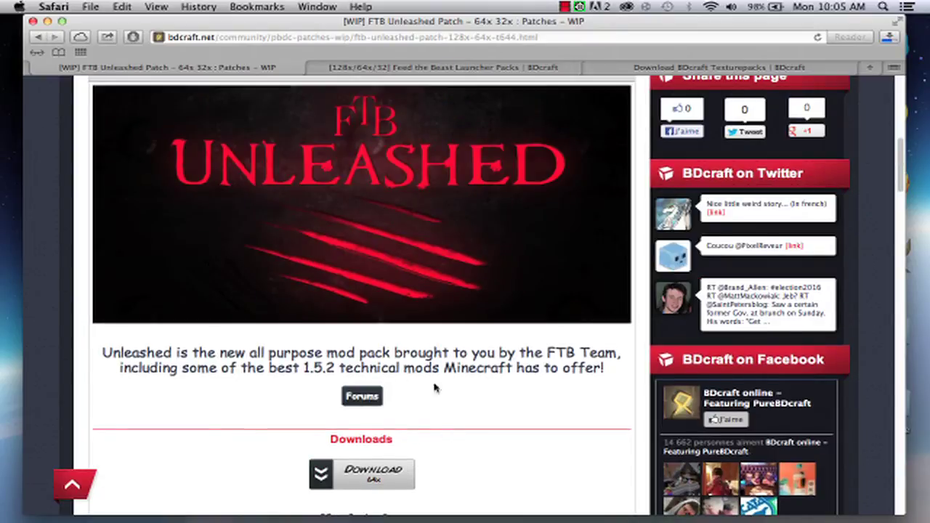
pyautogui.scroll(-2, 438, 392)
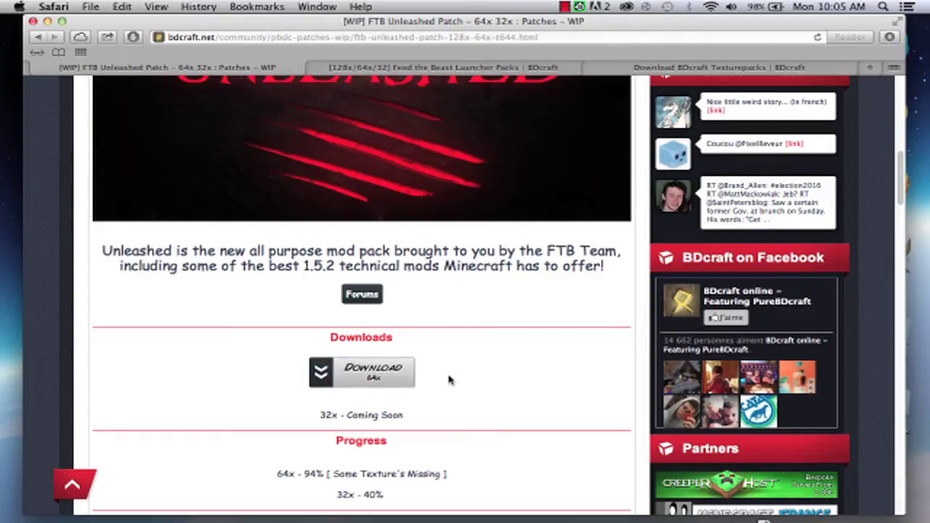
# - Download the 64x FTB Unleashed Patch from its MediaFire page, then return to the forum post's download section
pyautogui.scroll(-3, 494, 406)
pyautogui.scroll(-2, 509, 421)
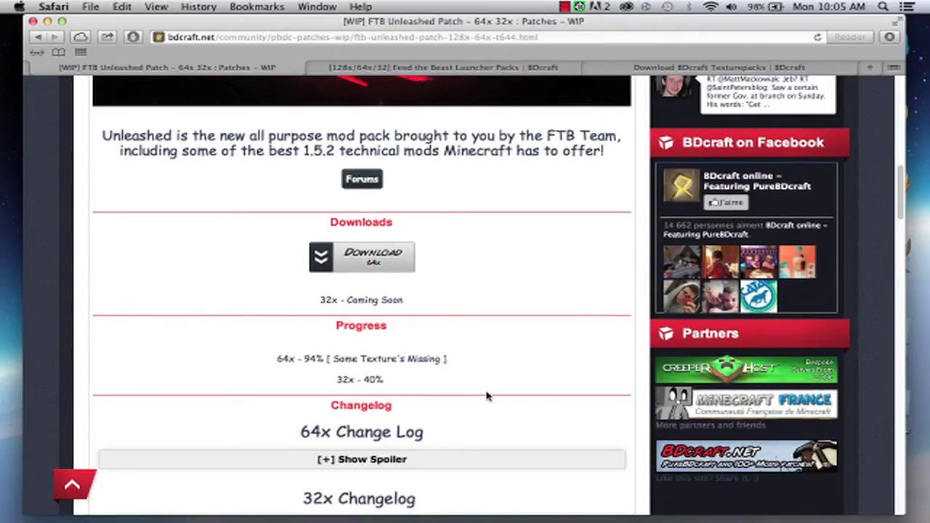
pyautogui.scroll(5, 479, 390)
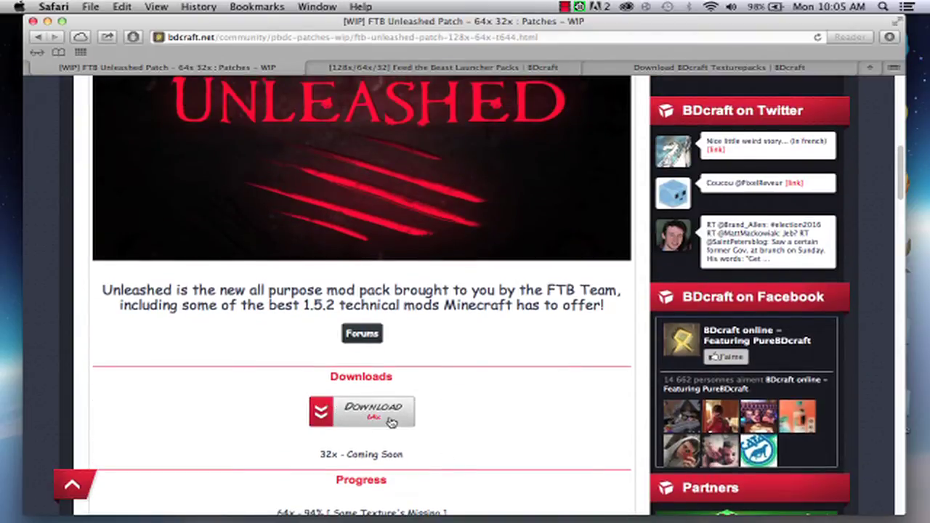
pyautogui.click(391, 423)
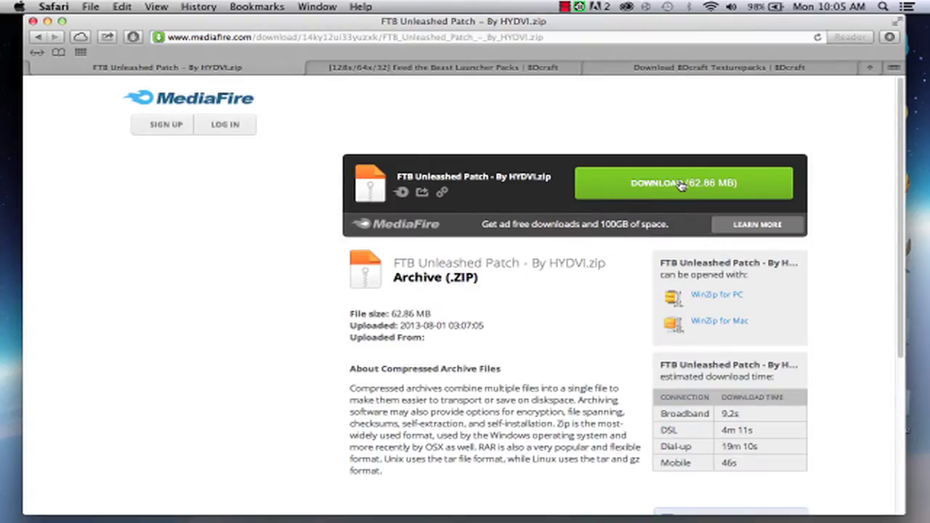
pyautogui.click(680, 186)
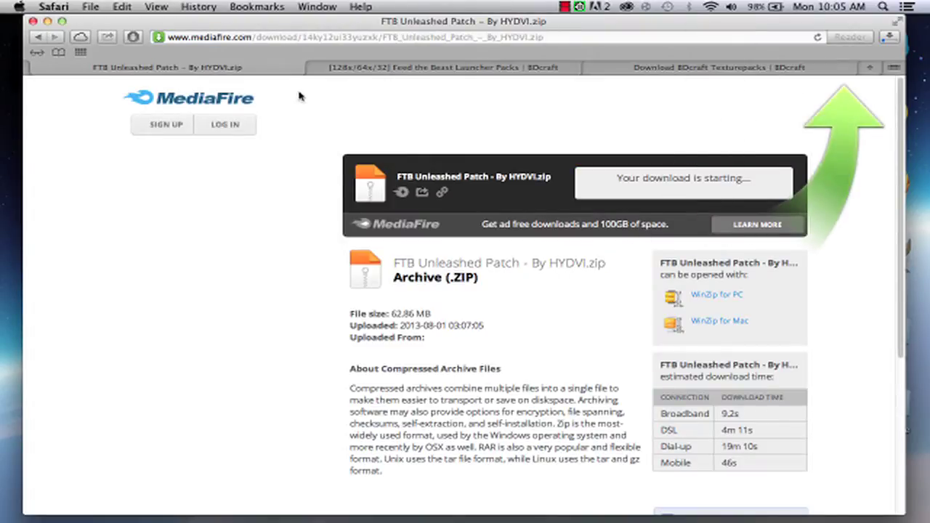
pyautogui.click(39, 37)
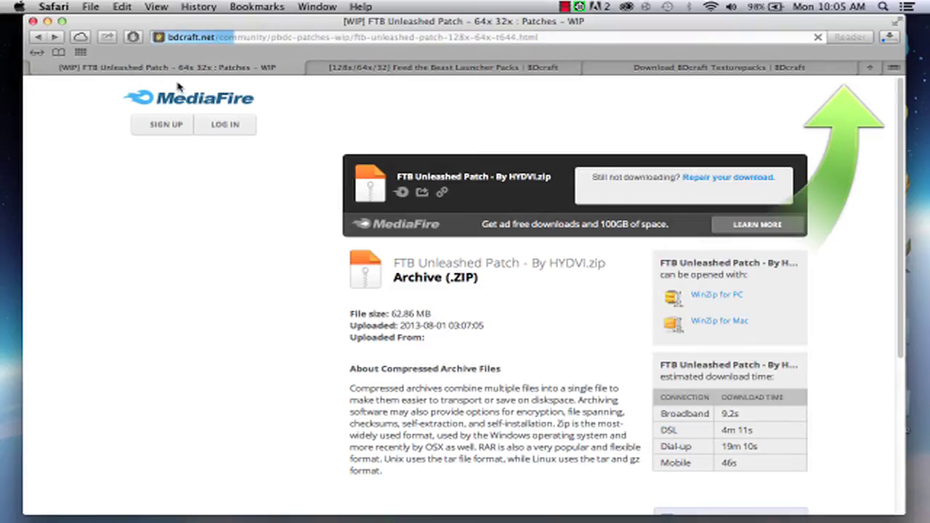
pyautogui.scroll(-4, 364, 303)
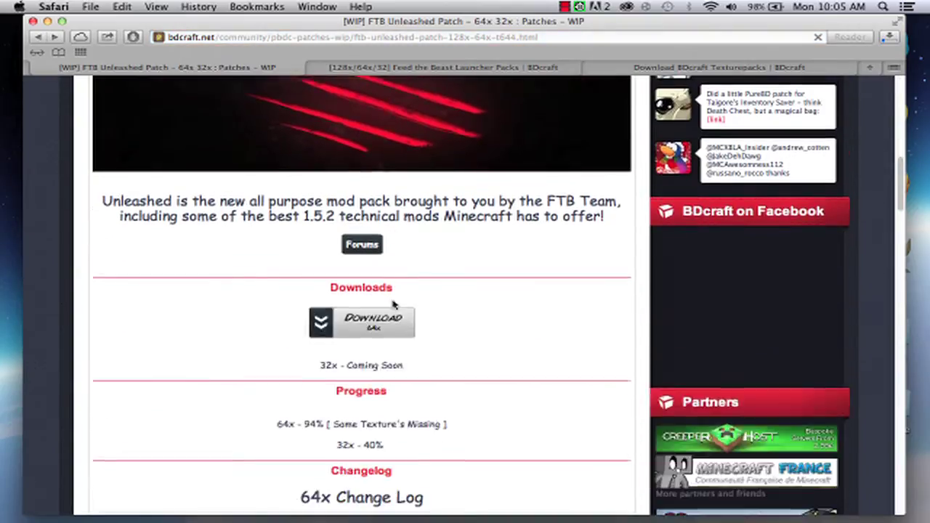
# - Minimize the browser and move the Sphax PureBDcraft 64x MC15 and Sphax Feed-the-Beast Addon zip files from Downloads to the desktop
pyautogui.click(48, 22)
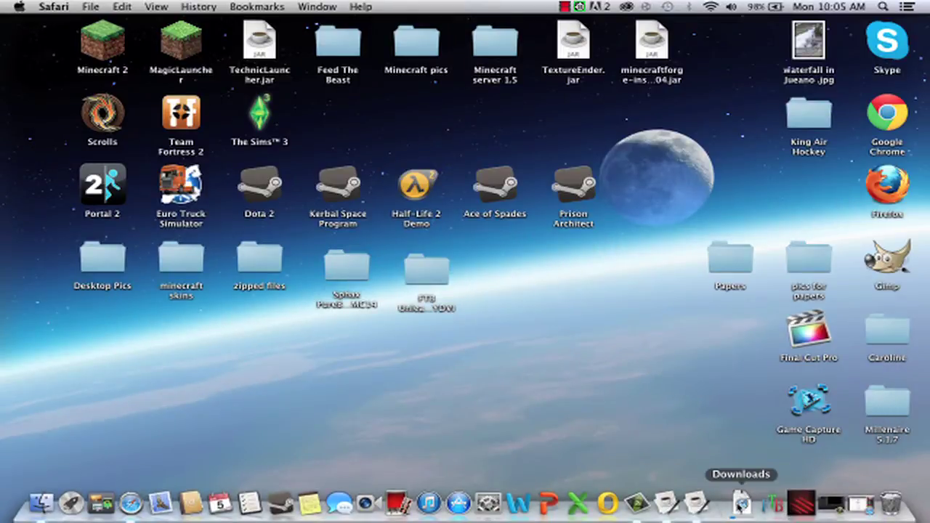
pyautogui.click(741, 501)
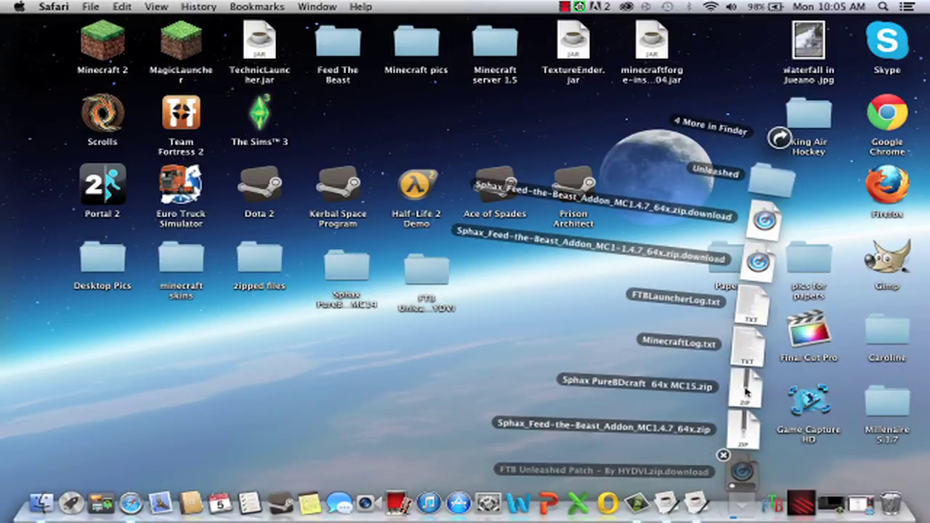
pyautogui.moveTo(746, 393); pyautogui.dragTo(197, 400)
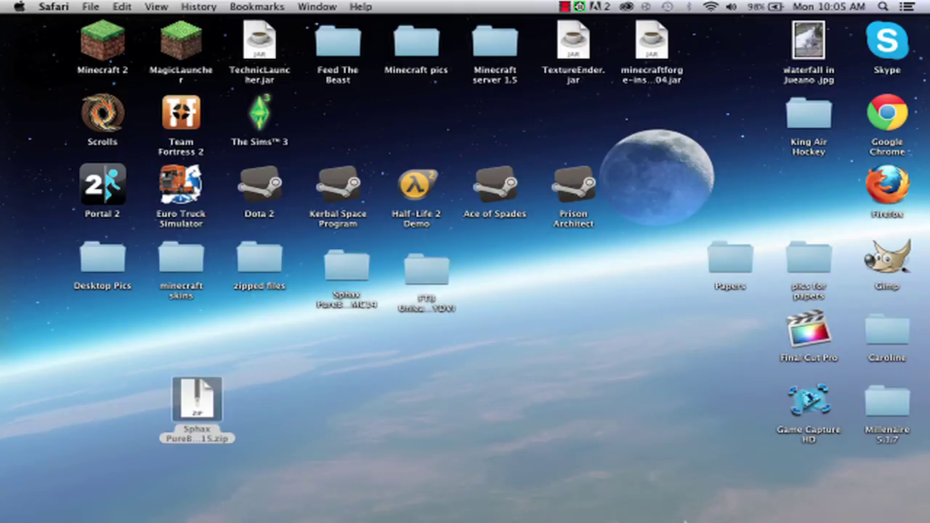
pyautogui.click(741, 501)
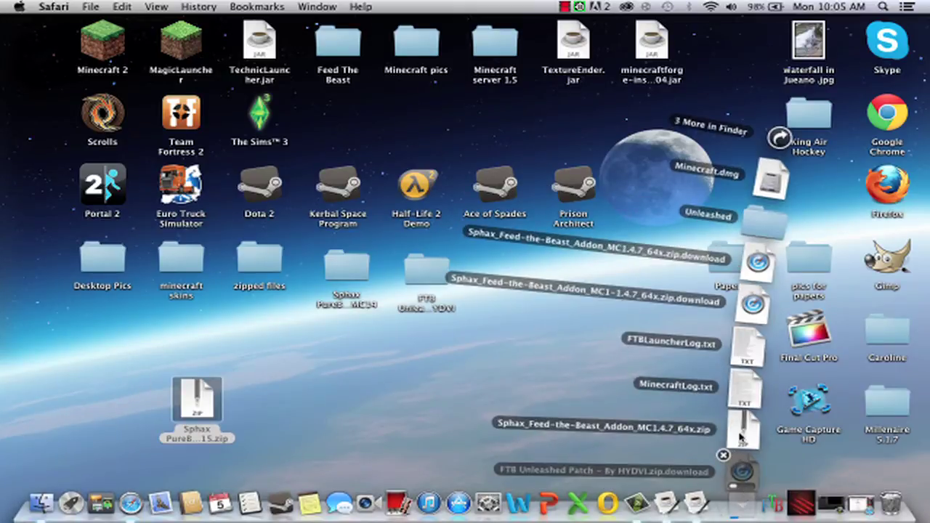
pyautogui.moveTo(740, 436); pyautogui.dragTo(407, 427)
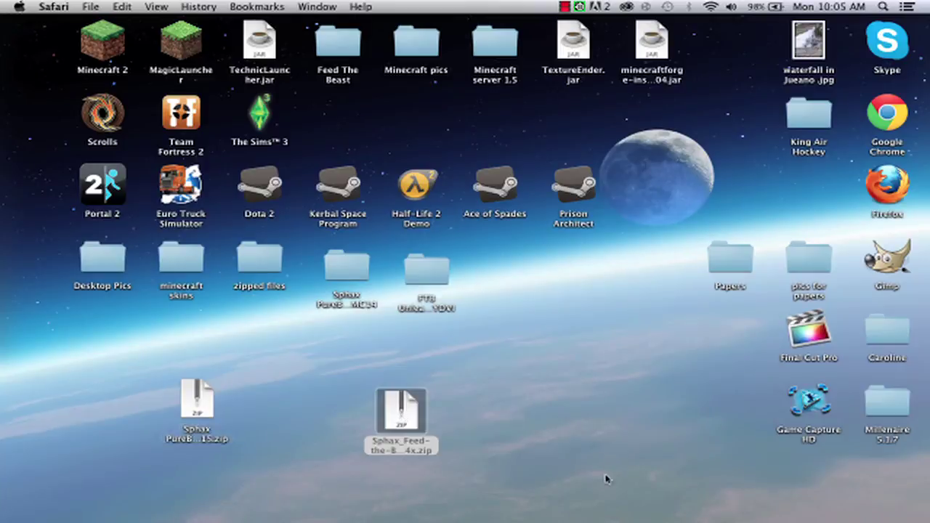
pyautogui.click(755, 505)
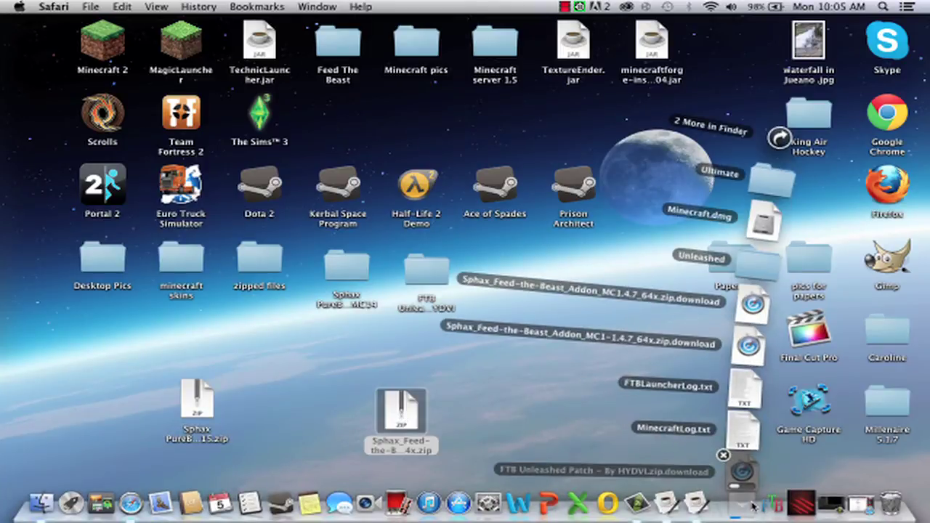
pyautogui.click(748, 505)
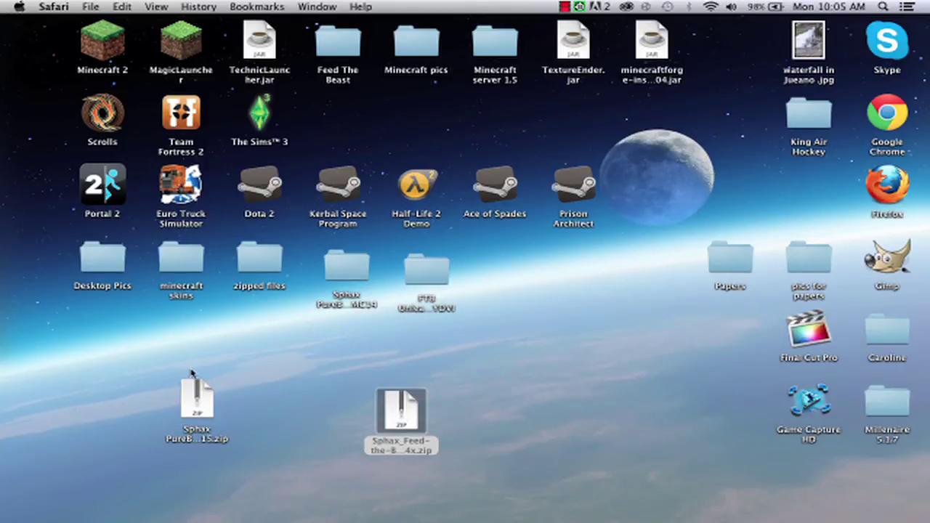
# - Extract the Sphax PureBDcraft and Feed-the-Beast Addon archives on the desktop and place each extracted folder beside its zip file
pyautogui.click(202, 395)
pyautogui.doubleClick(396, 412)
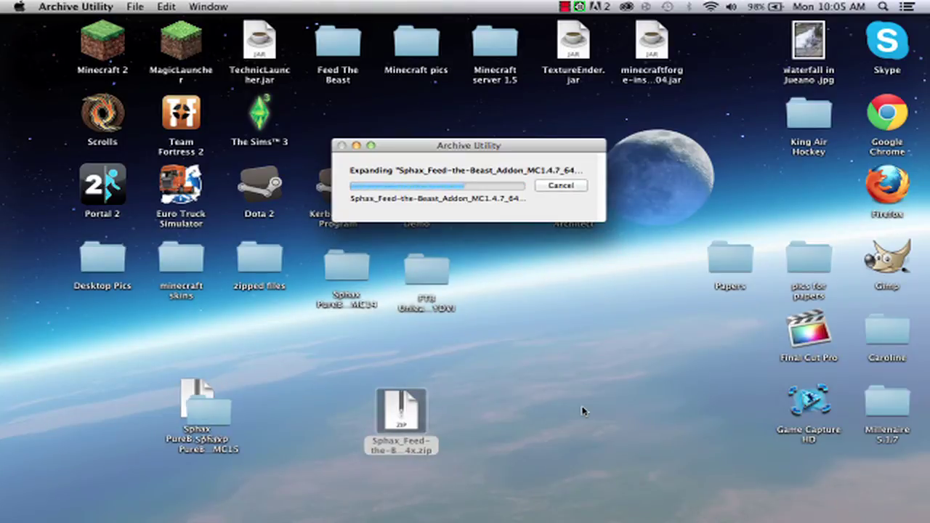
pyautogui.moveTo(197, 404); pyautogui.dragTo(221, 374)
pyautogui.moveTo(401, 432); pyautogui.dragTo(457, 402)
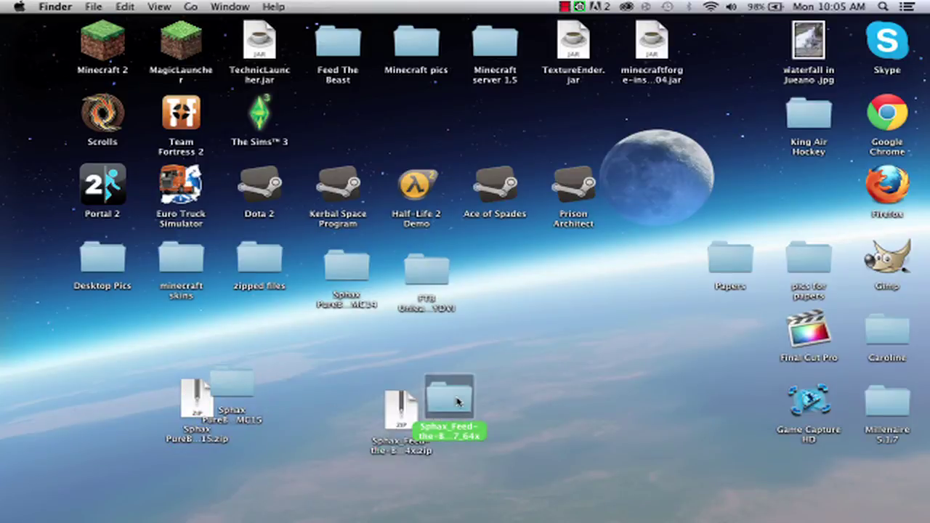
# - Open the extracted Sphax PureBDcraft 64x MC15 and Feed-the-Beast Addon folders, keeping the addon folder on the desktop reachable
pyautogui.doubleClick(225, 387)
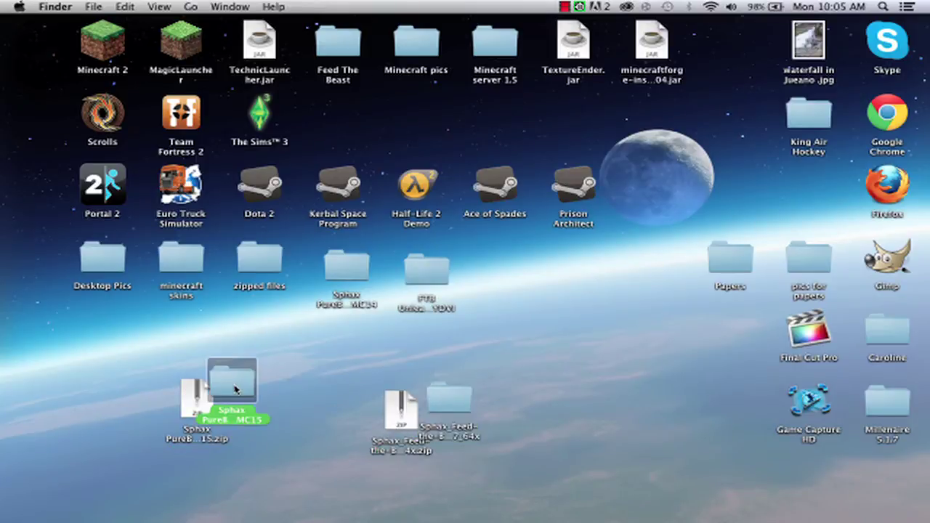
pyautogui.moveTo(493, 134); pyautogui.dragTo(232, 146)
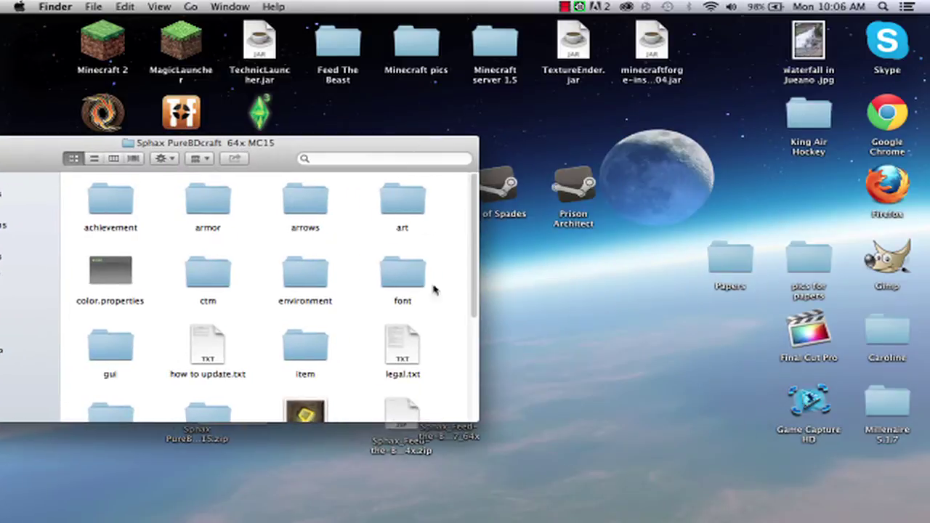
pyautogui.moveTo(426, 143); pyautogui.dragTo(416, 77)
pyautogui.doubleClick(446, 400)
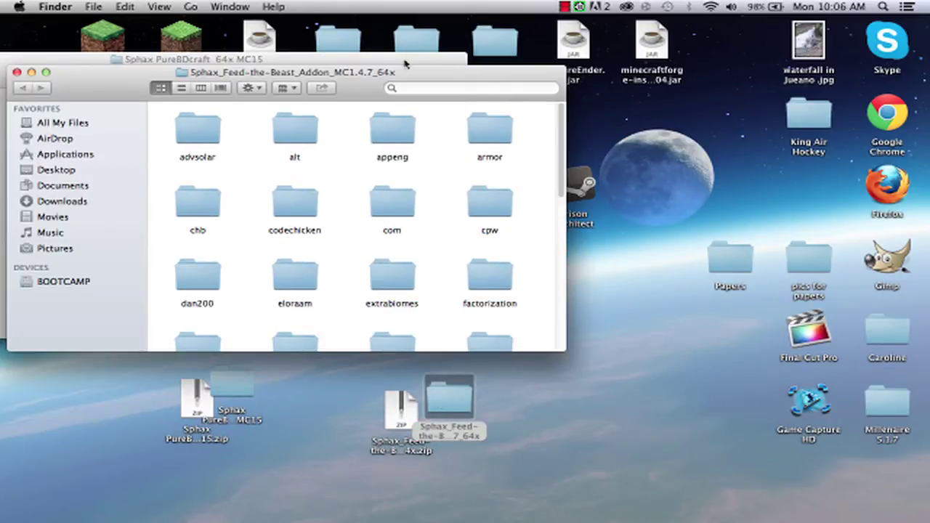
# - Move all Feed-the-Beast Addon contents into the Sphax PureBDcraft 64x MC15 folder without replacing the existing armor folder, then close the addon window
pyautogui.moveTo(376, 88); pyautogui.dragTo(636, 82)
pyautogui.moveTo(431, 110); pyautogui.dragTo(834, 409)
pyautogui.moveTo(653, 234); pyautogui.dragTo(188, 231)
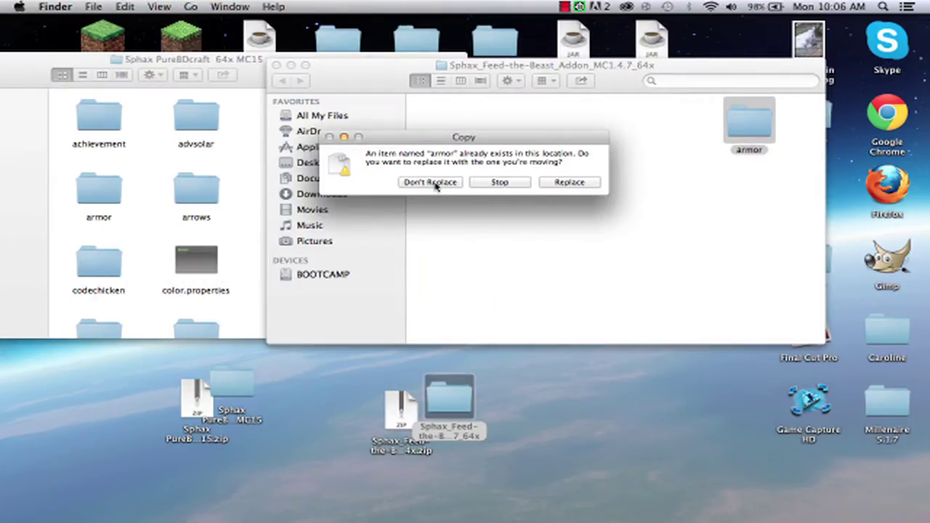
pyautogui.click(435, 186)
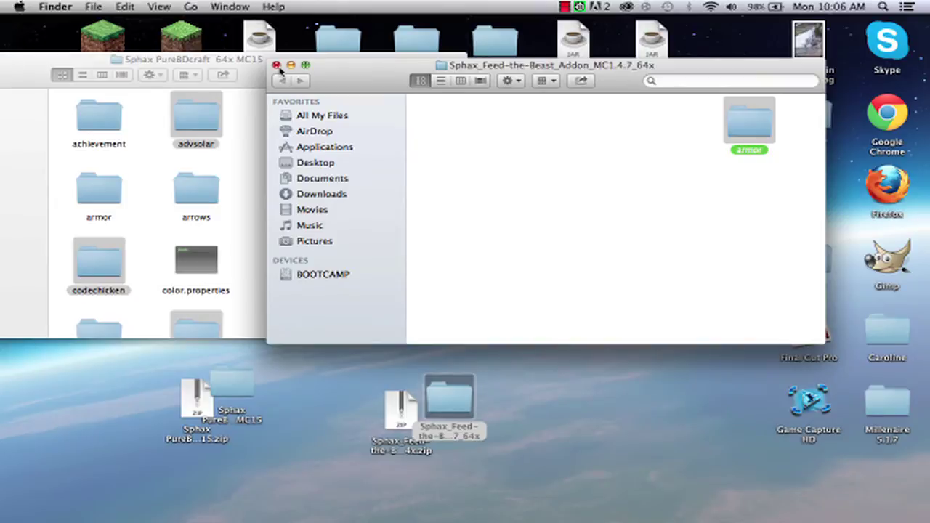
pyautogui.click(276, 66)
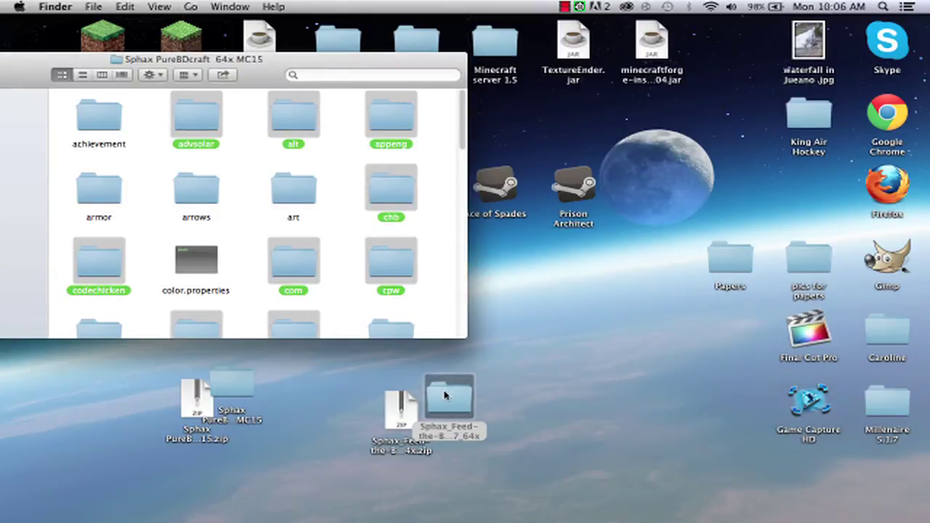
# - Move the Feed-the-Beast Addon folder away from its zip file and bring the Sphax PureBDcraft 64x MC15 window fully onto the screen
pyautogui.moveTo(445, 395); pyautogui.dragTo(470, 431)
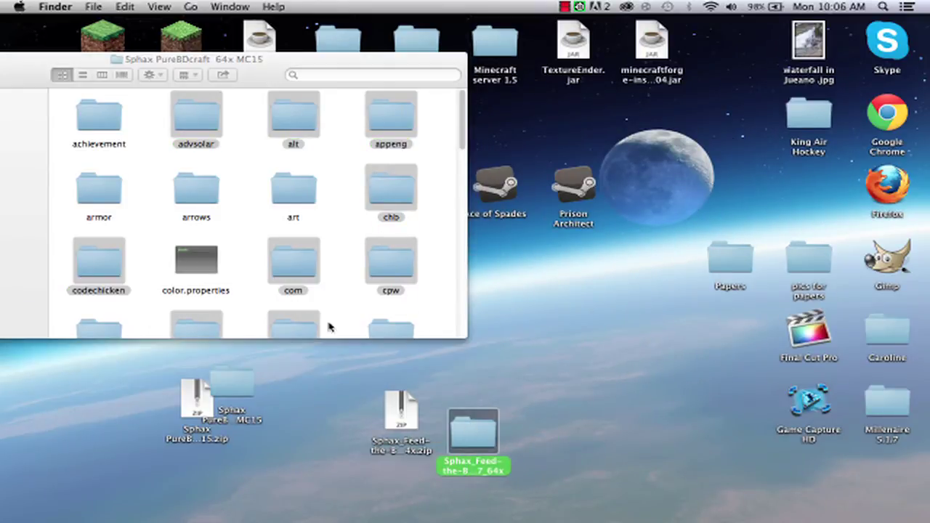
pyautogui.moveTo(160, 69); pyautogui.dragTo(236, 84)
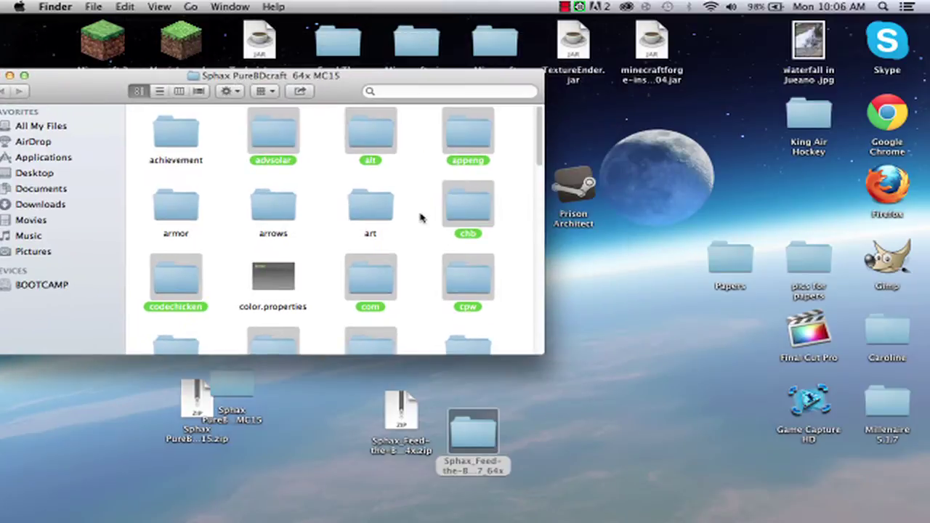
pyautogui.moveTo(337, 80); pyautogui.dragTo(395, 60)
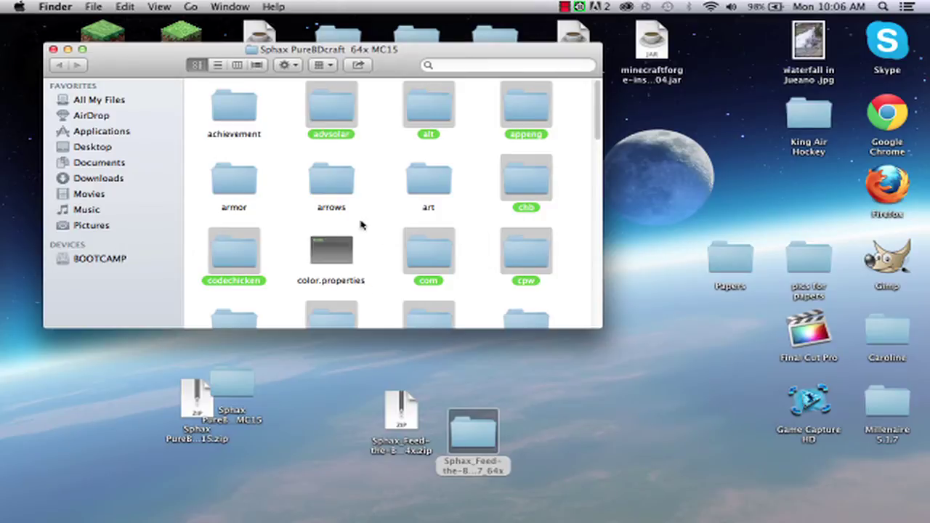
# - Move the FTB Unleashed Patch zip from Downloads to the desktop, extract it, and place the extracted folder above the archive
pyautogui.moveTo(502, 519)
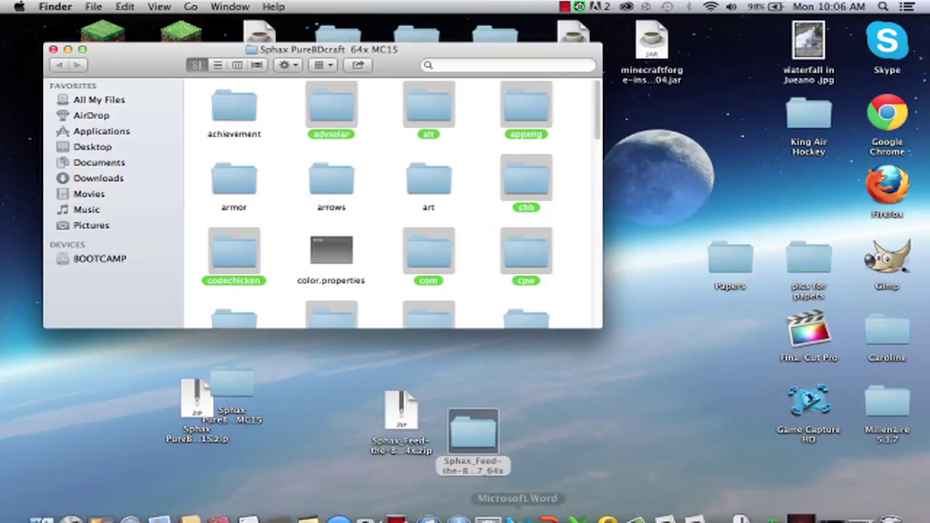
pyautogui.click(743, 508)
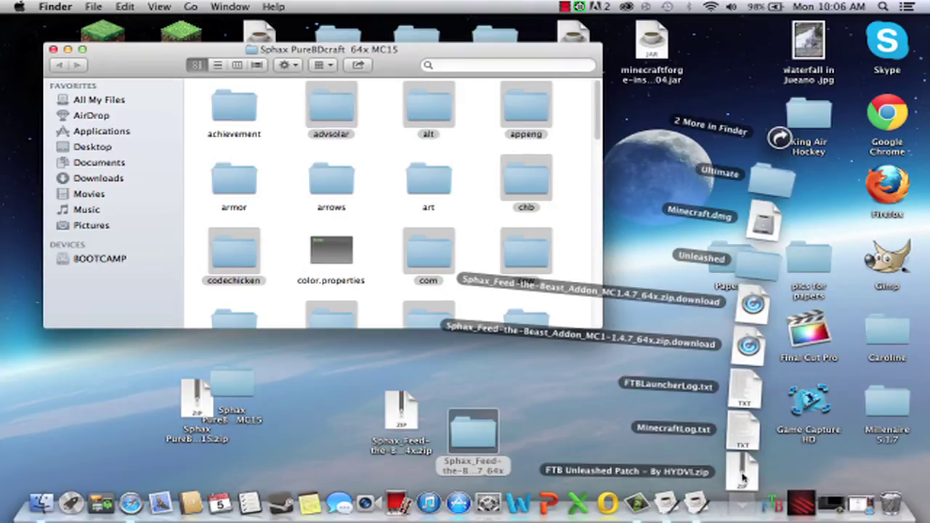
pyautogui.moveTo(745, 479); pyautogui.dragTo(681, 405)
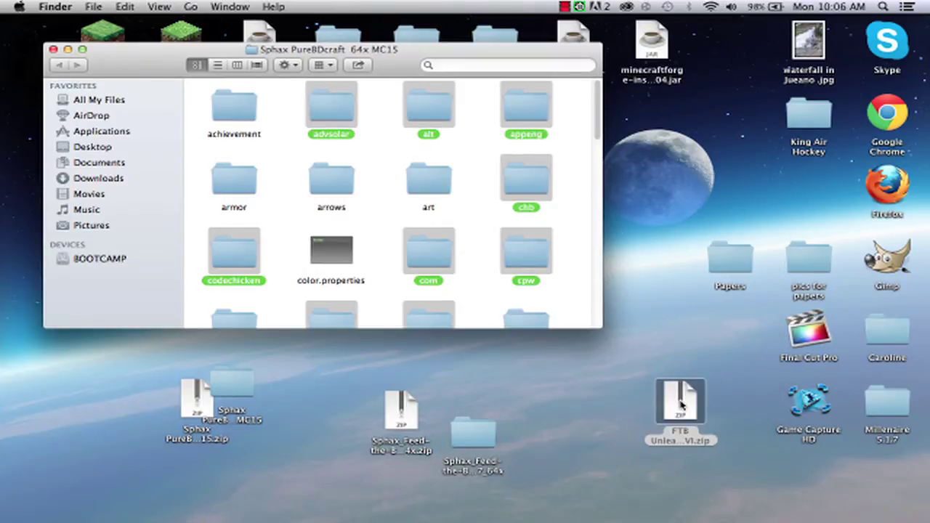
pyautogui.doubleClick(681, 405)
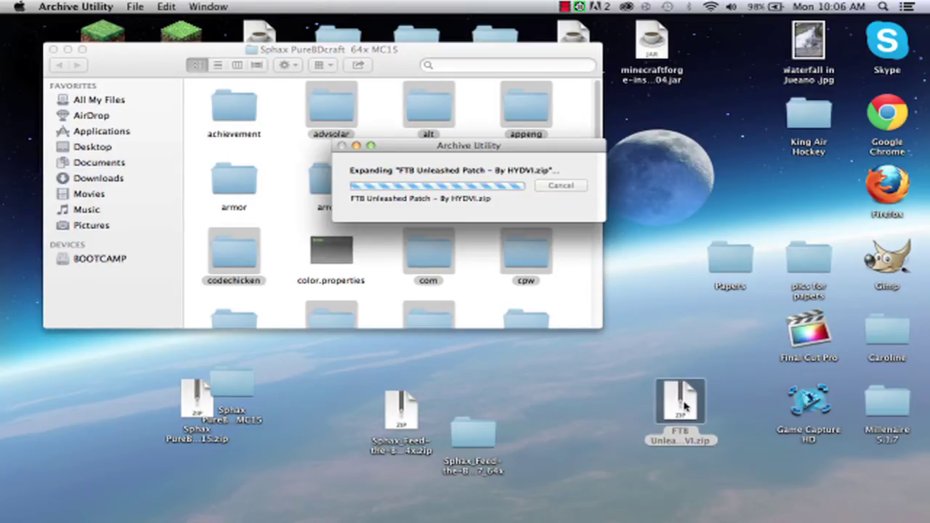
pyautogui.moveTo(698, 427); pyautogui.dragTo(672, 362)
# - Open the extracted FTB Unleashed Patch folder and move its contents into the Sphax PureBDcraft 64x MC15 folder without replacing existing folders
pyautogui.doubleClick(672, 362)
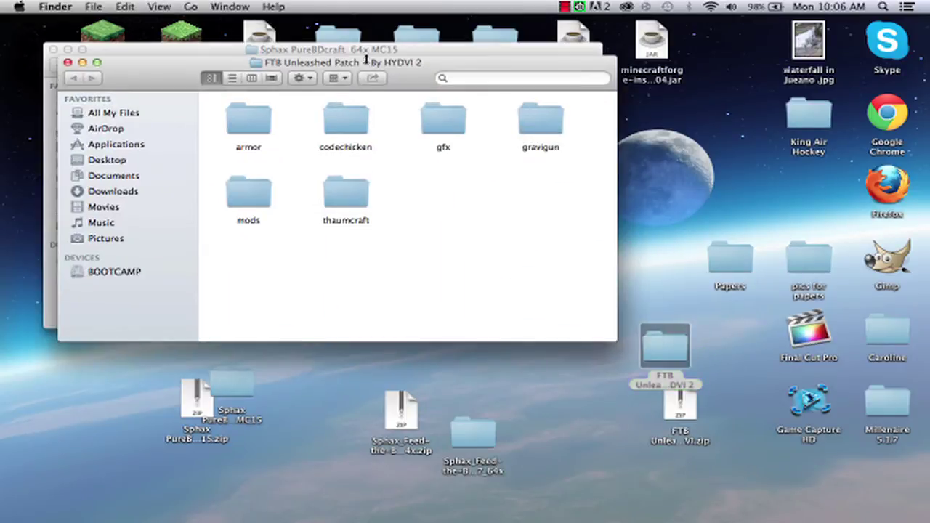
pyautogui.moveTo(376, 65); pyautogui.dragTo(558, 67)
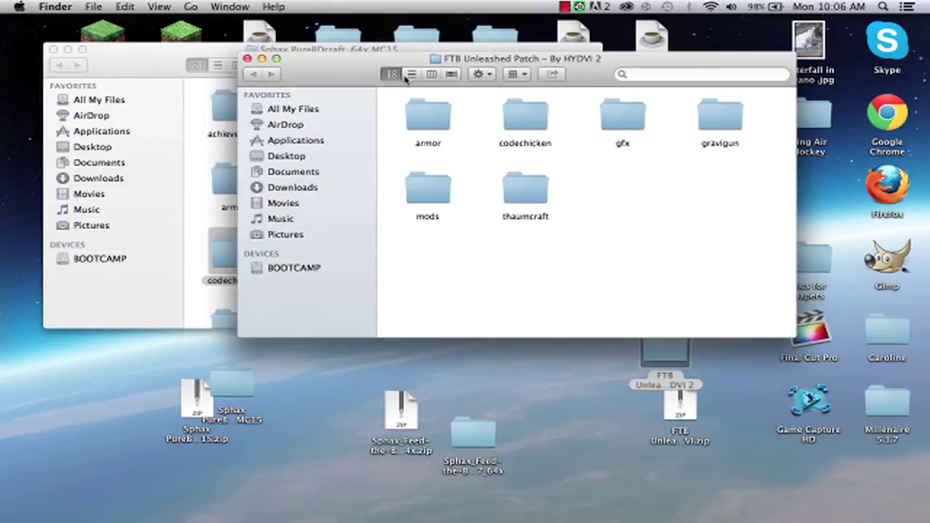
pyautogui.moveTo(404, 78); pyautogui.dragTo(445, 38)
pyautogui.moveTo(478, 77); pyautogui.dragTo(799, 243)
pyautogui.moveTo(611, 168); pyautogui.dragTo(249, 157)
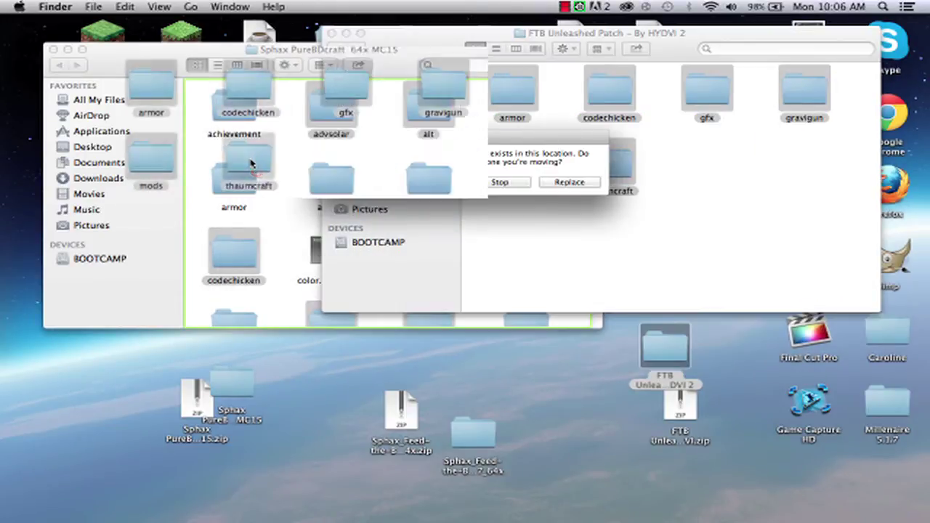
pyautogui.click(333, 181)
pyautogui.click(408, 183)
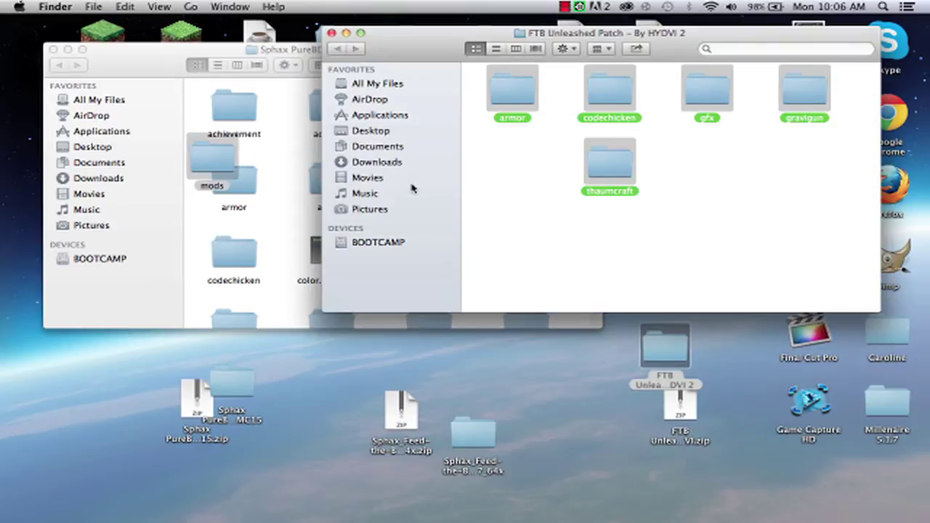
# - Close the FTB Unleashed Patch window and clean up the icon layout in the Sphax PureBDcraft 64x MC15 folder
pyautogui.click(331, 34)
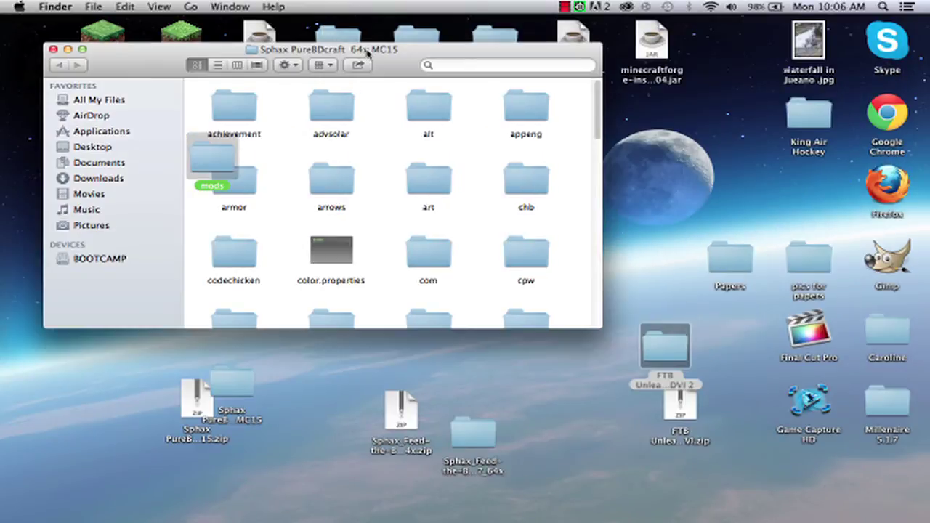
pyautogui.rightClick(478, 255)
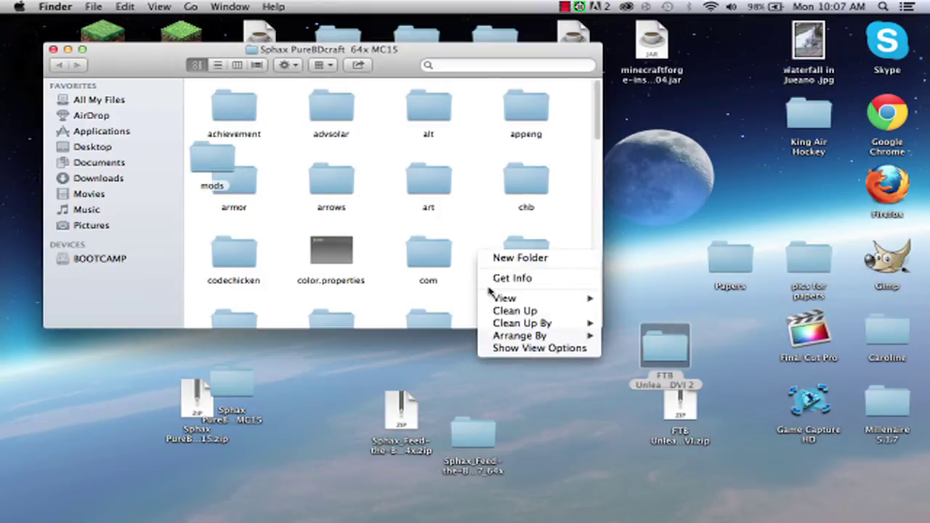
pyautogui.click(500, 310)
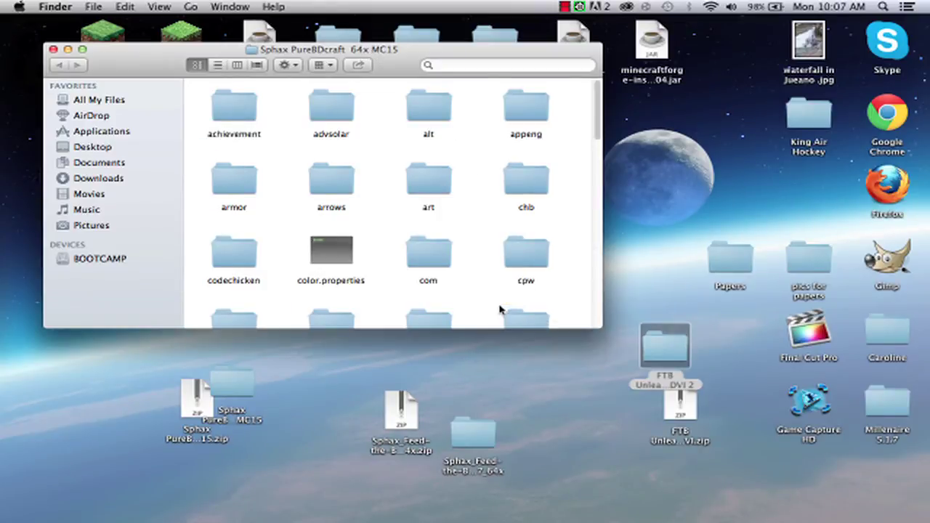
# - Look through the merged Sphax PureBDcraft 64x MC15 folder, close its window and move the folder away from its zip on the desktop
pyautogui.scroll(-10, 341, 203)
pyautogui.scroll(15, 376, 194)
pyautogui.click(53, 48)
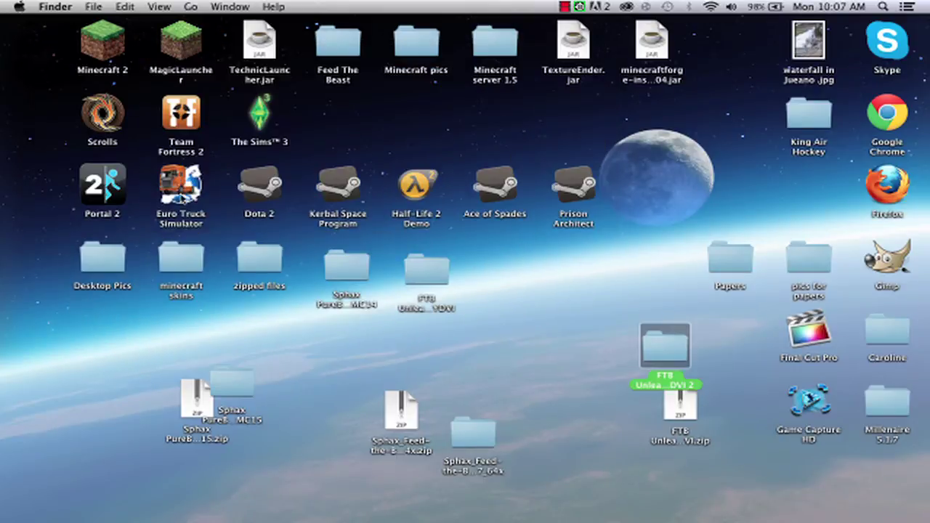
pyautogui.moveTo(242, 390); pyautogui.dragTo(279, 364)
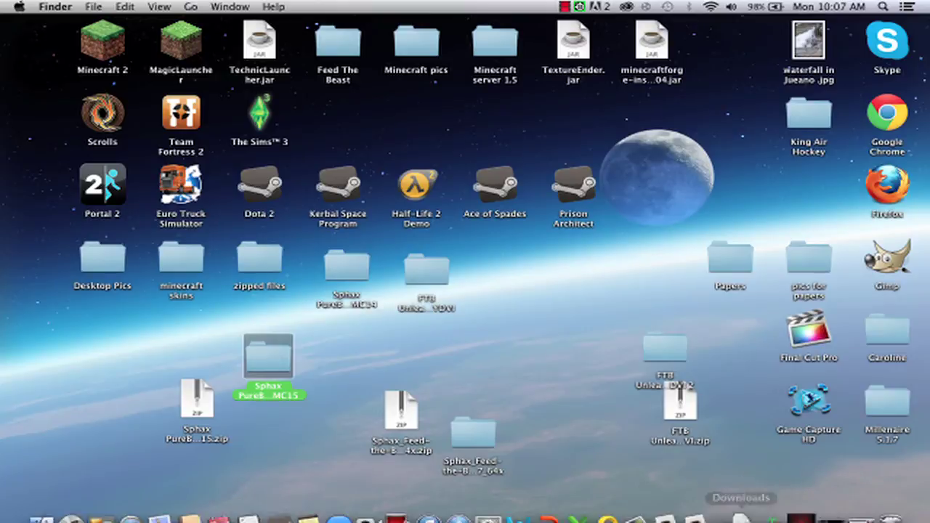
# - View the texturepacks folder inside the Unleashed minecraft folder from Downloads, and close the window
pyautogui.click(743, 509)
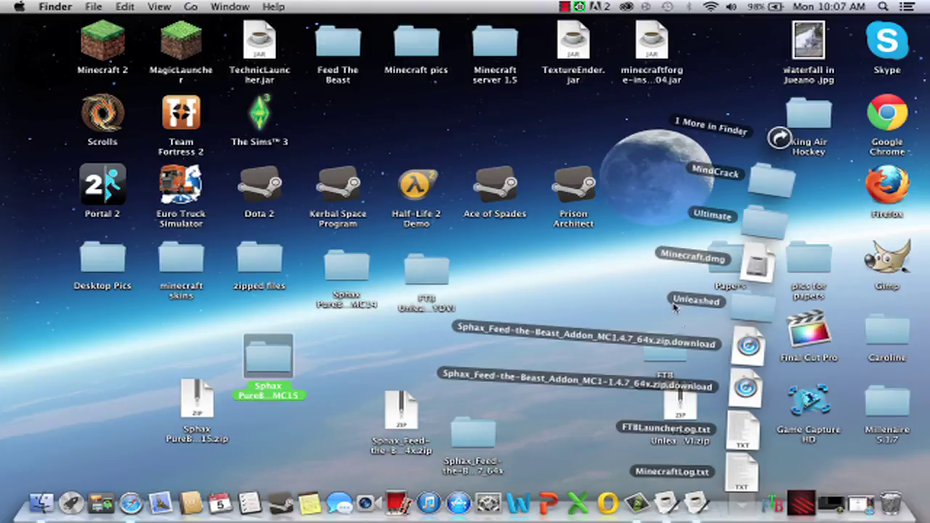
pyautogui.click(755, 311)
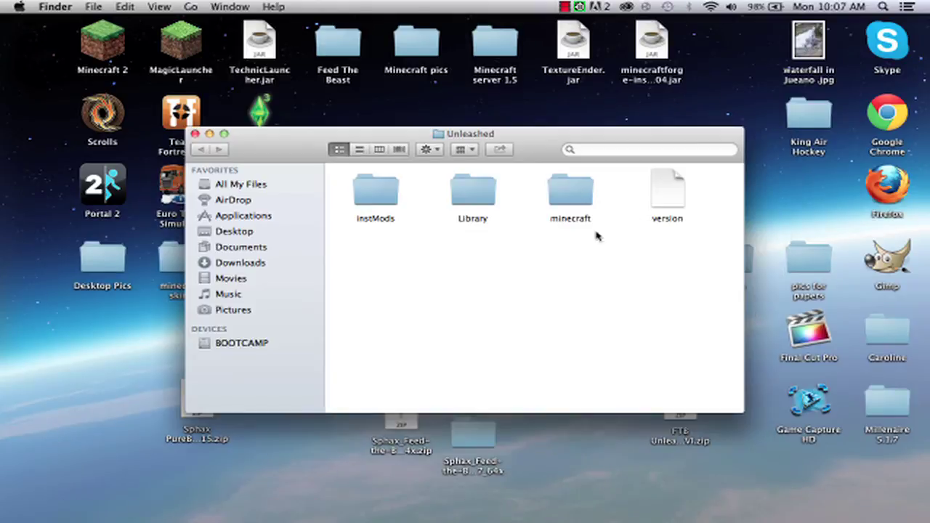
pyautogui.doubleClick(581, 191)
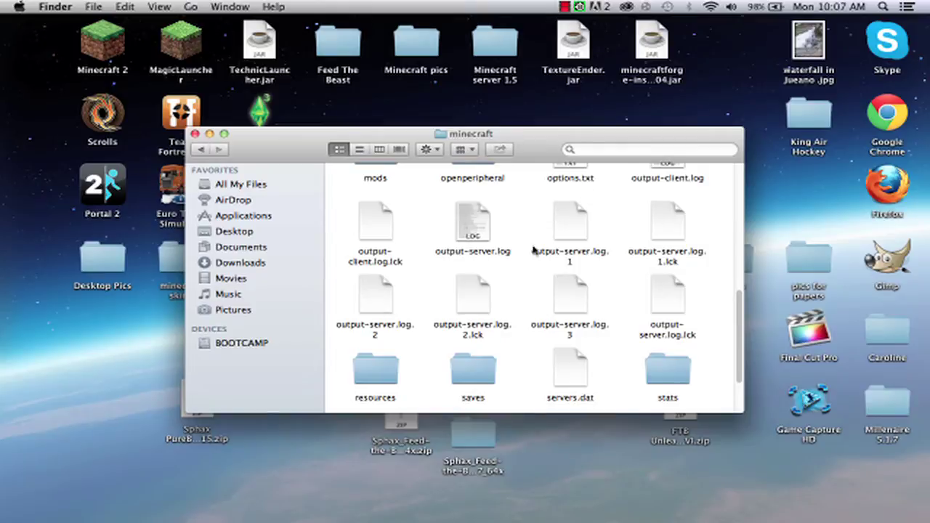
pyautogui.scroll(-3, 531, 269)
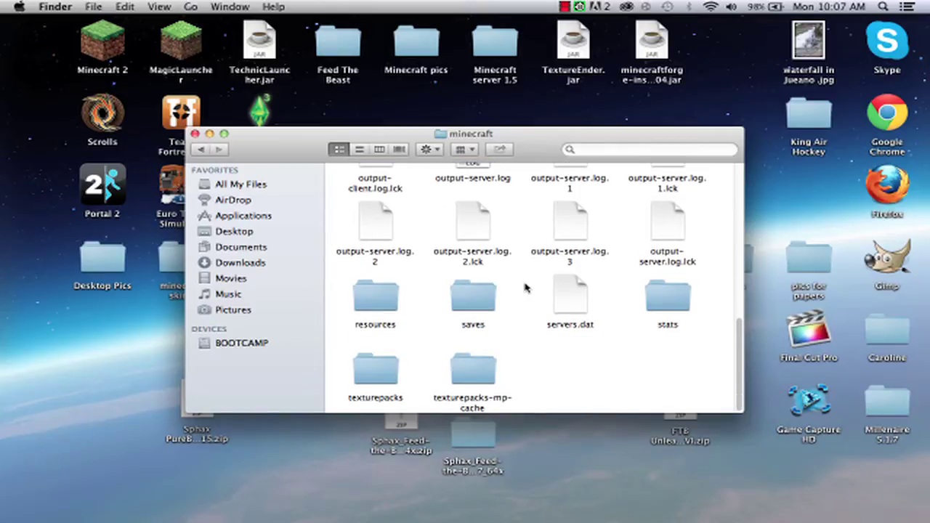
pyautogui.doubleClick(380, 380)
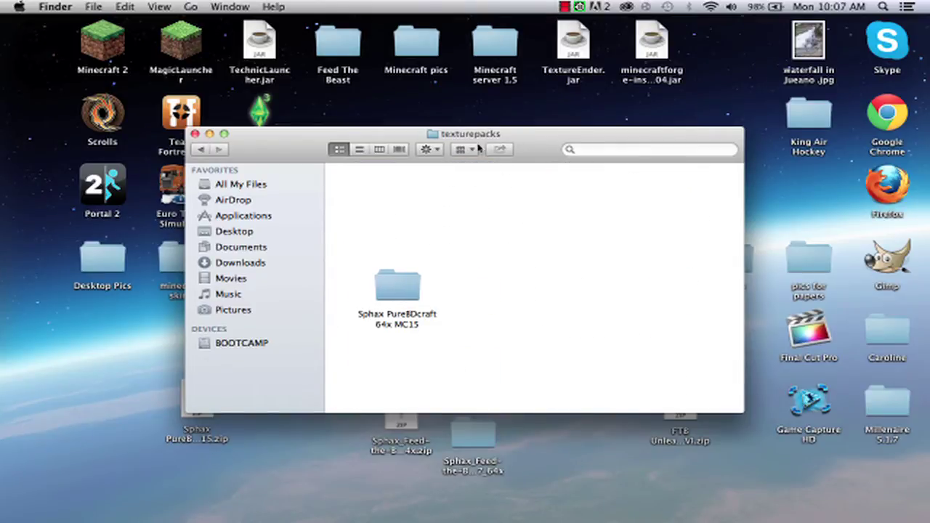
pyautogui.moveTo(472, 133); pyautogui.dragTo(517, 74)
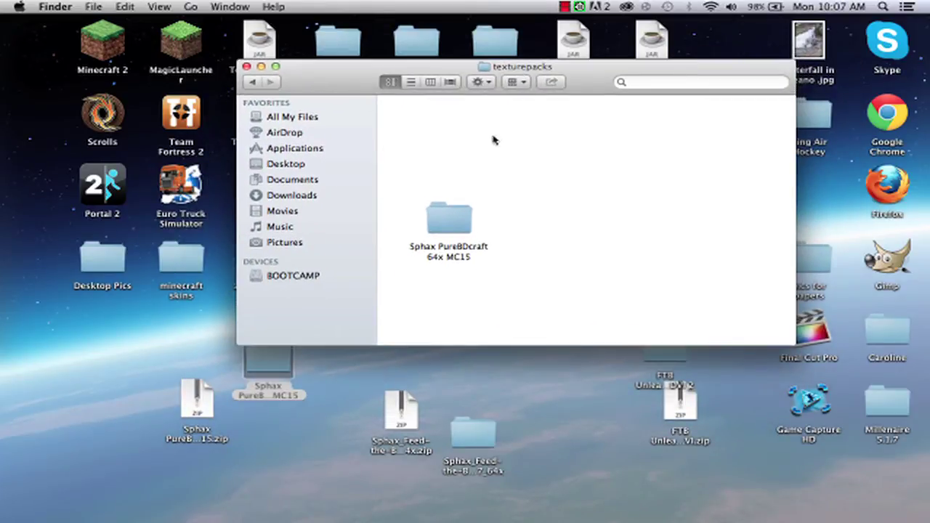
pyautogui.click(249, 81)
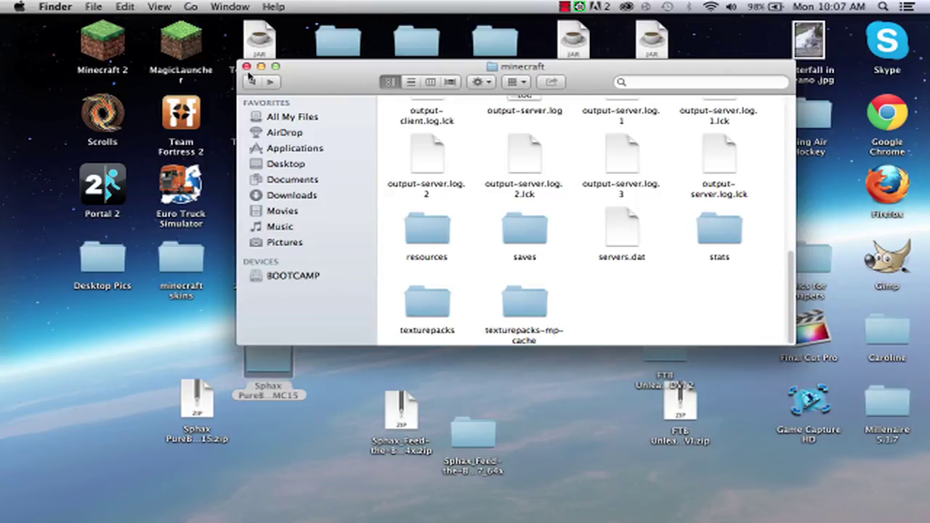
pyautogui.click(246, 66)
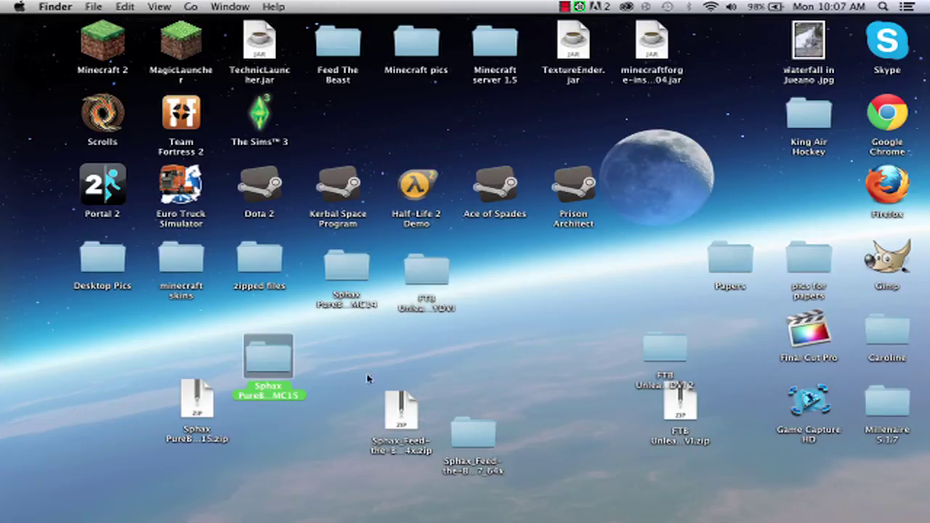
# - Duplicate the Sphax PureBDcraft 64x MC15 folder on the desktop and place the copy above the extracted Feed-the-Beast Addon folder
pyautogui.rightClick(256, 383)
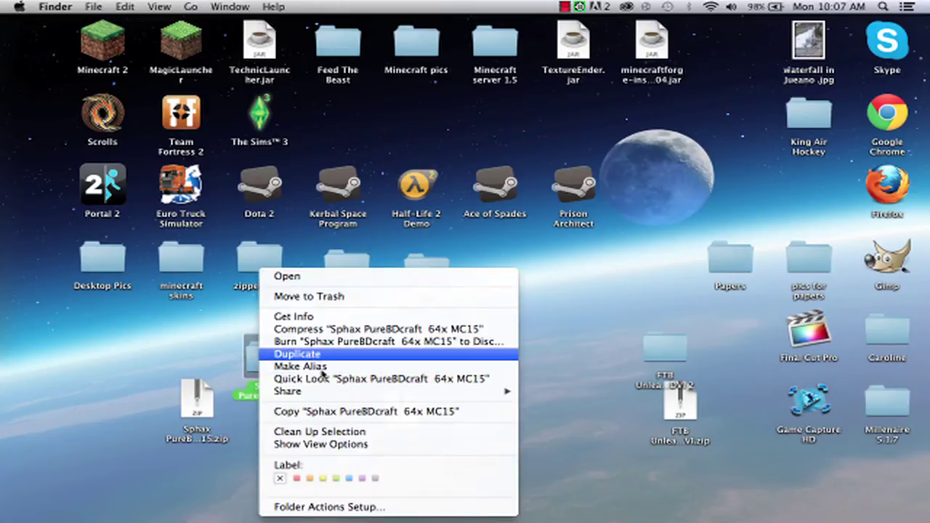
pyautogui.click(319, 361)
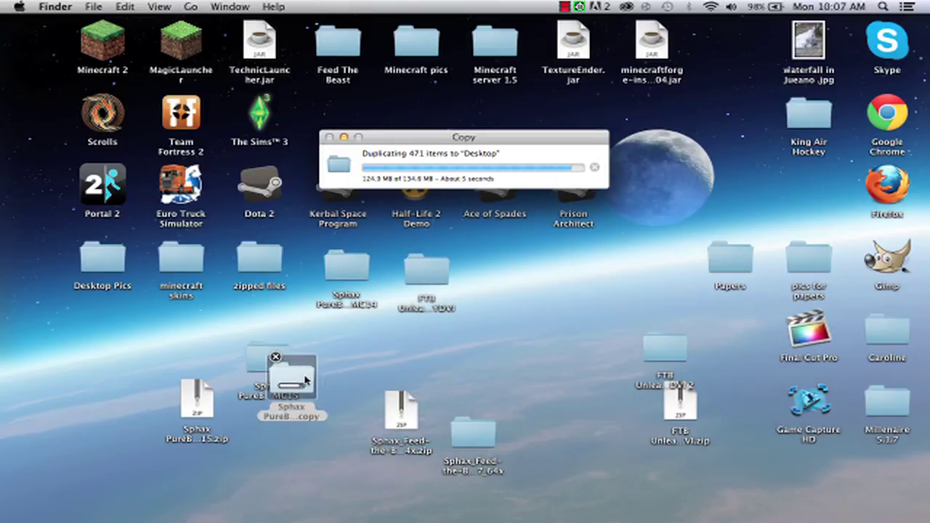
pyautogui.moveTo(306, 382); pyautogui.dragTo(467, 356)
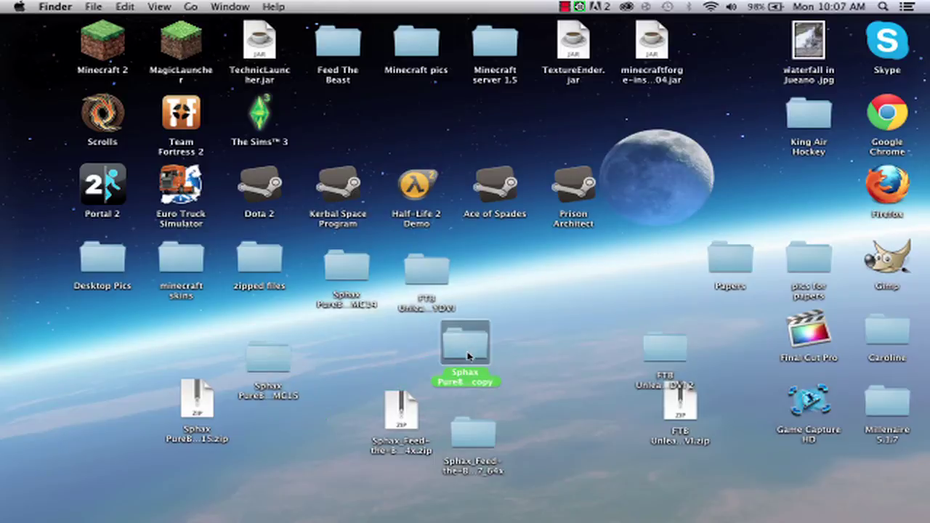
pyautogui.click(336, 345)
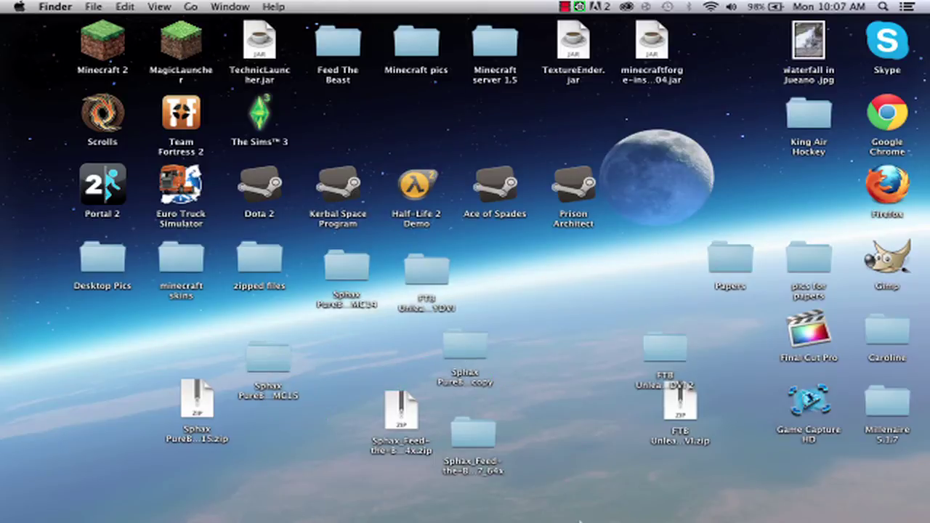
pyautogui.moveTo(772, 517)
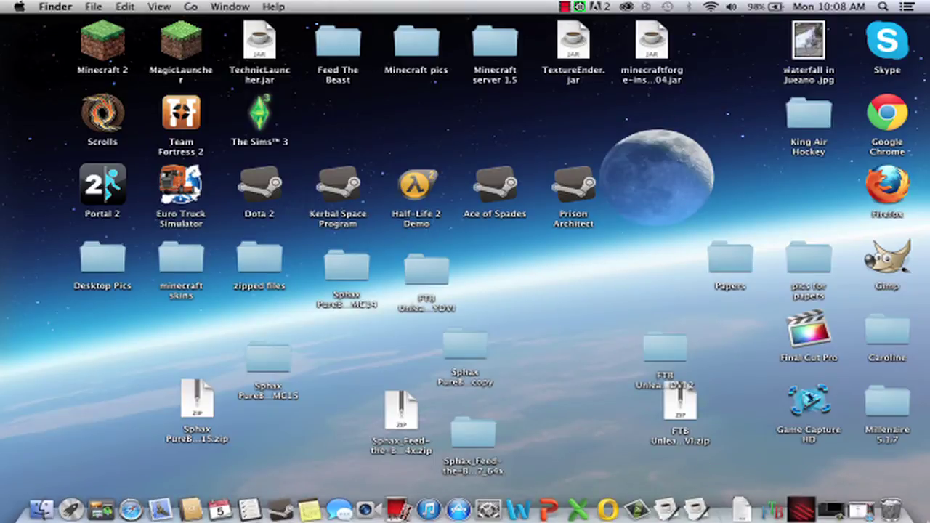
pyautogui.click(836, 513)
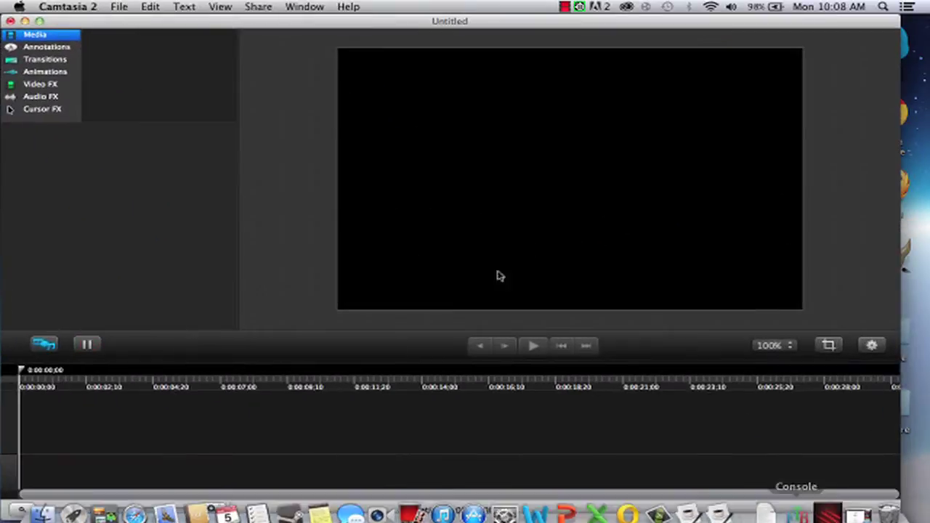
pyautogui.press('super+m')
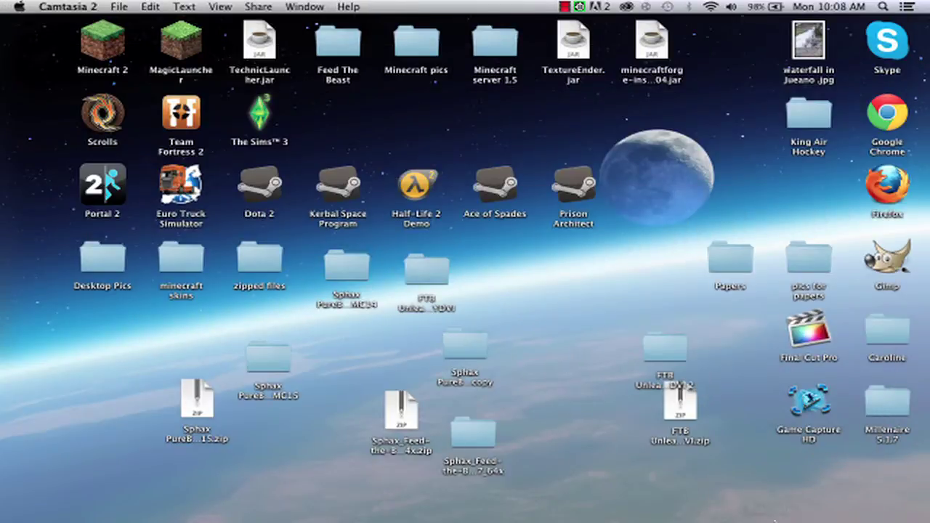
# - Switch to the FTB Unleashed Minecraft game and open its texture pack selection from the options
pyautogui.moveTo(859, 514)
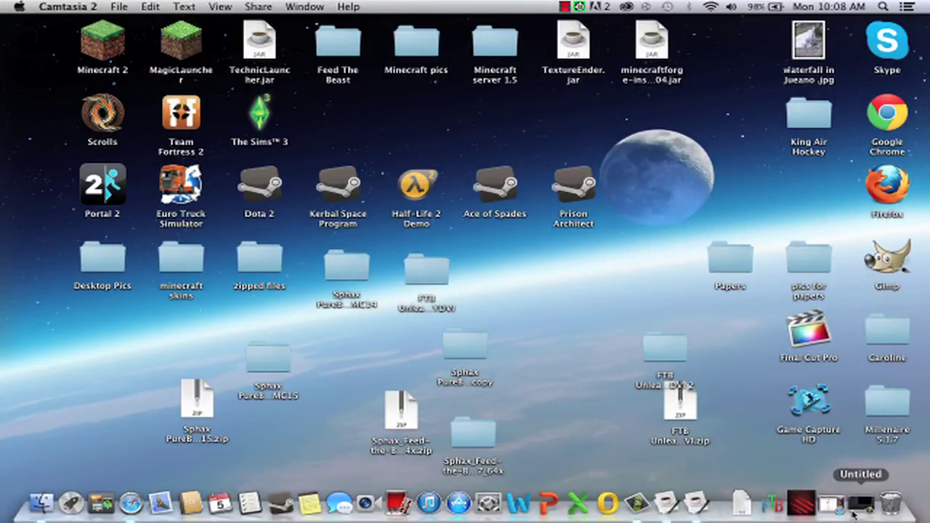
pyautogui.click(800, 505)
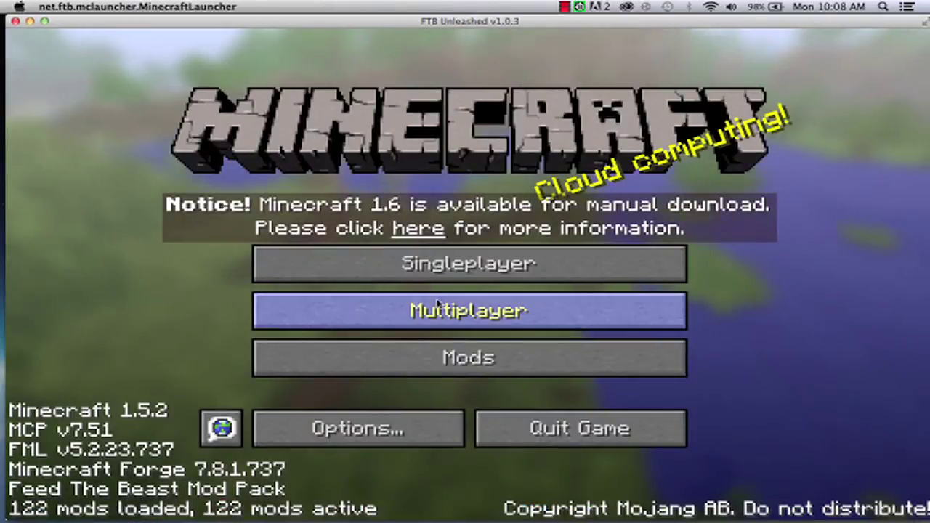
pyautogui.click(318, 422)
pyautogui.click(306, 389)
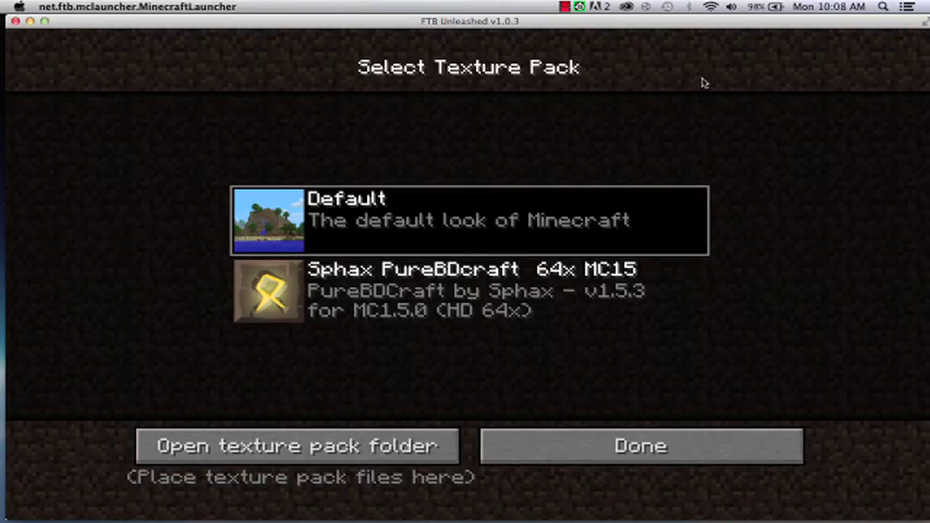
# - Shrink the FTB Unleashed game window and reposition it so the folders on the lower desktop are accessible
pyautogui.moveTo(700, 27); pyautogui.dragTo(440, 23)
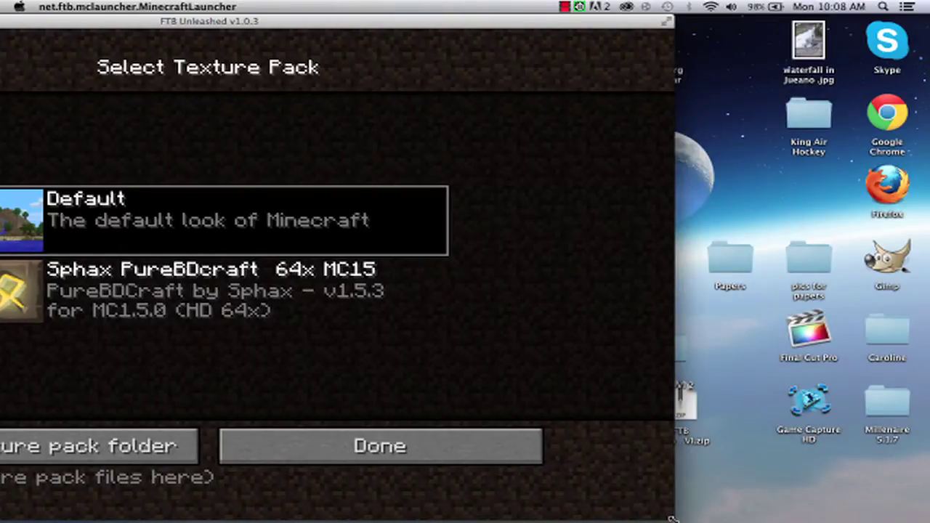
pyautogui.moveTo(673, 518); pyautogui.dragTo(496, 311)
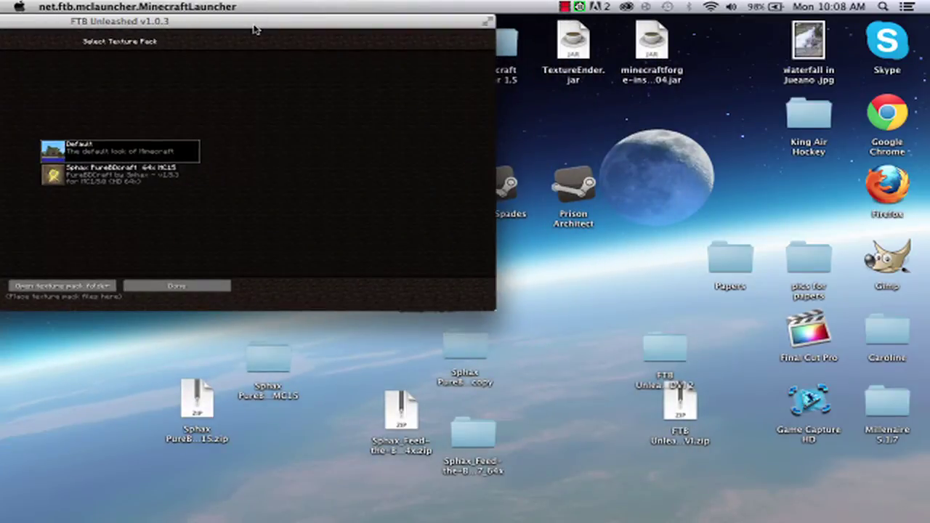
pyautogui.moveTo(255, 30); pyautogui.dragTo(542, 28)
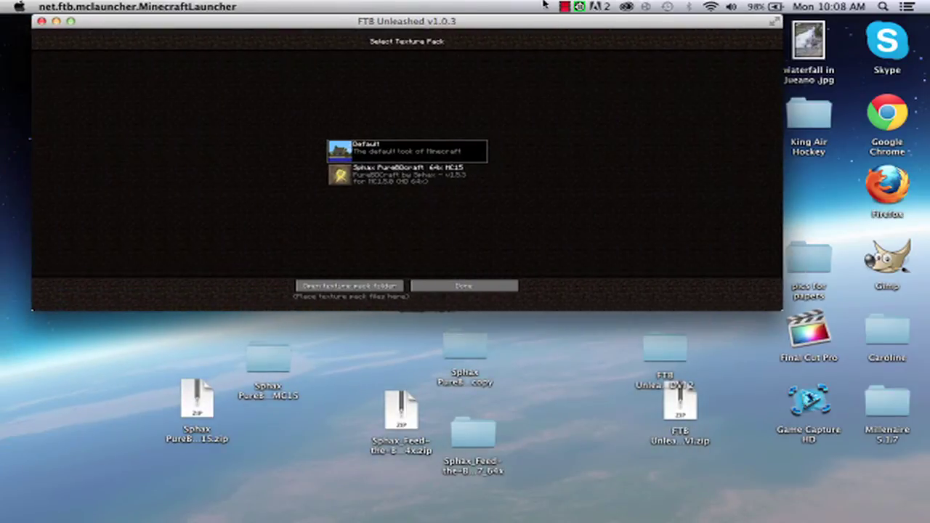
# - Open the game's texture pack folder, move the Sphax PureBDcraft 64x MC15 copy folder into it and clean up the icon layout
pyautogui.click(357, 285)
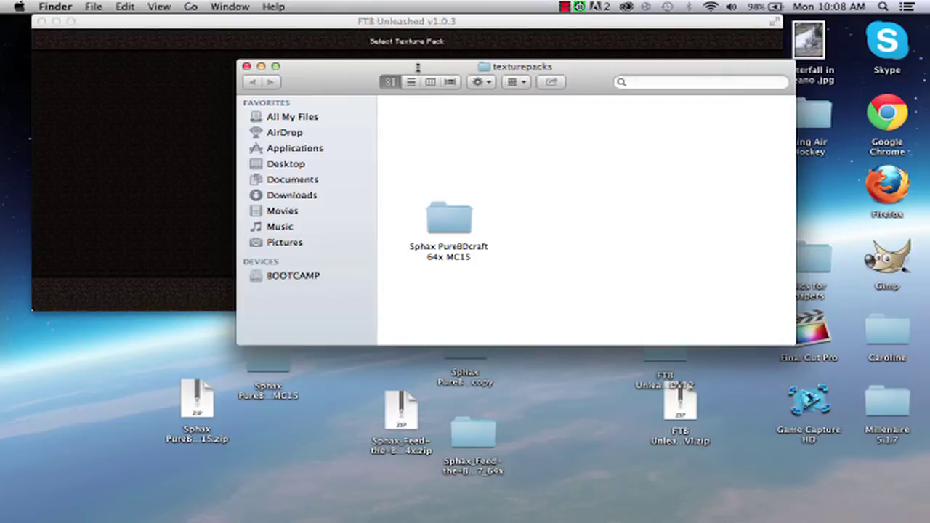
pyautogui.moveTo(418, 68); pyautogui.dragTo(545, 22)
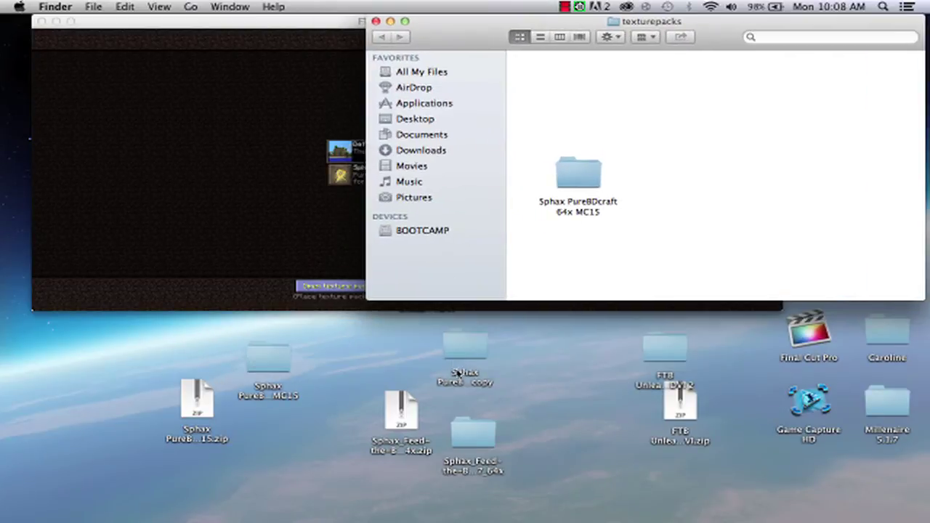
pyautogui.moveTo(459, 372); pyautogui.dragTo(597, 283)
pyautogui.rightClick(752, 226)
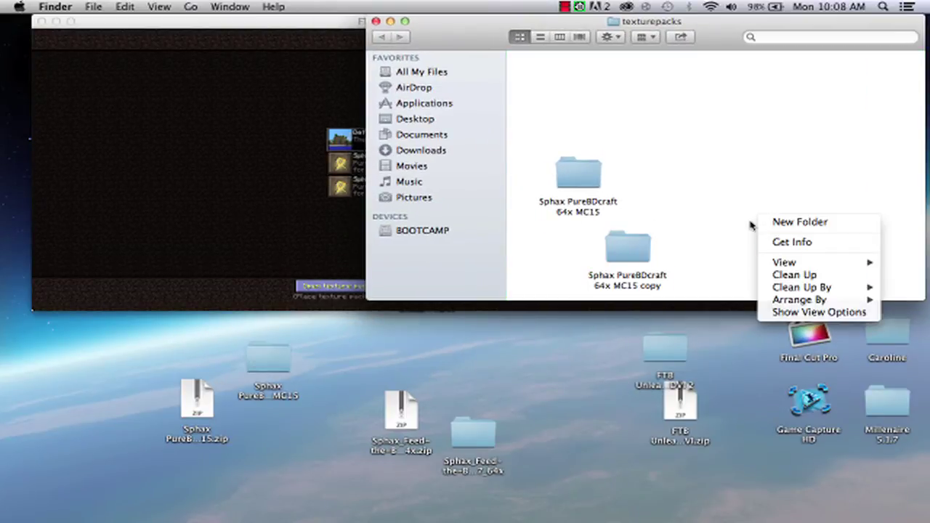
pyautogui.click(787, 276)
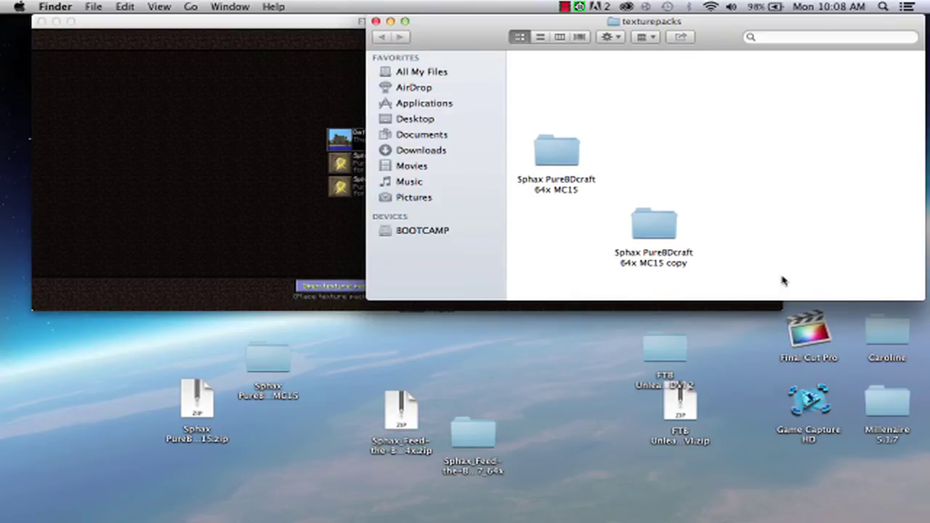
# - Close the texturepacks window and return to the game's texture pack list
pyautogui.click(375, 21)
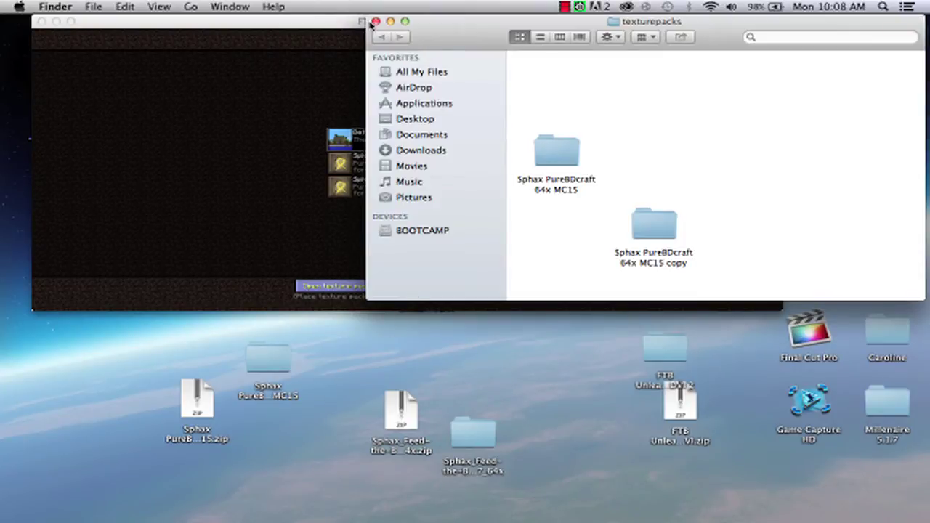
pyautogui.click(374, 22)
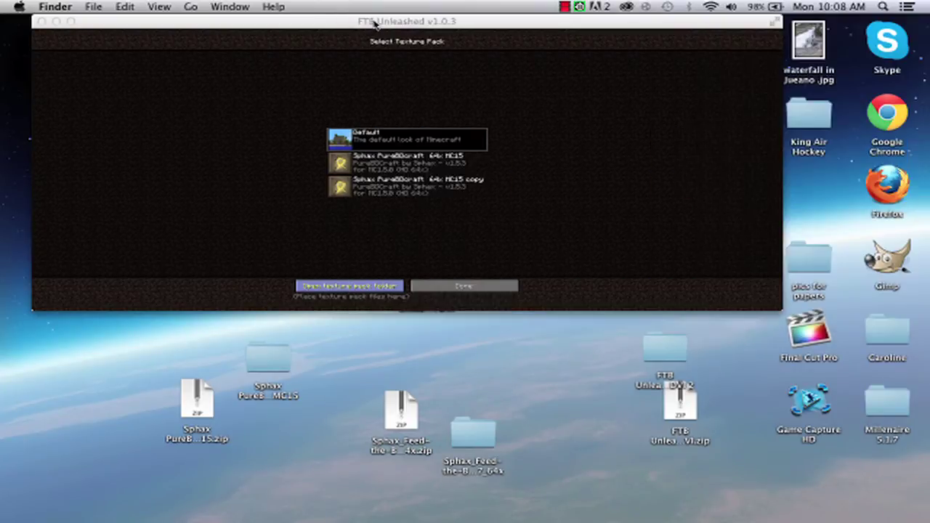
pyautogui.click(375, 21)
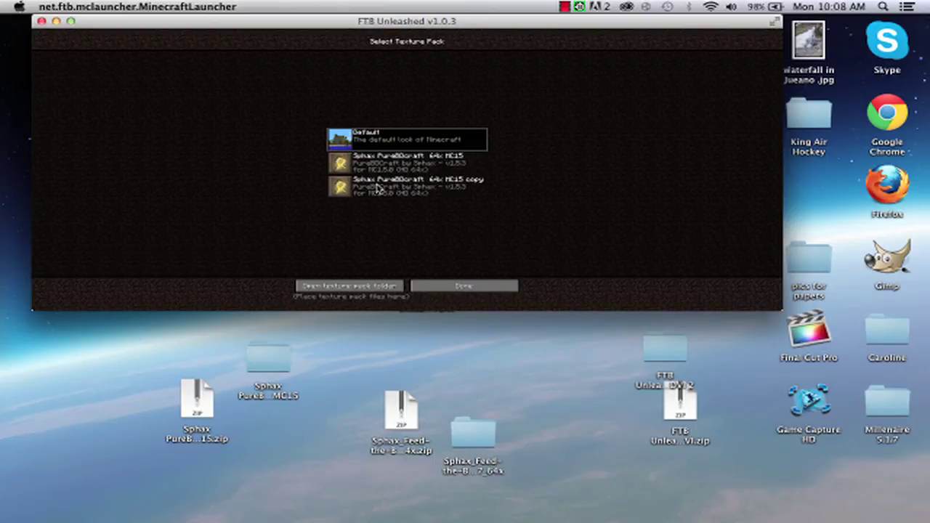
# - Apply the Sphax PureBDcraft 64x MC15 copy texture pack, check the launcher console log, minimize the console and return to the game
pyautogui.moveTo(415, 512)
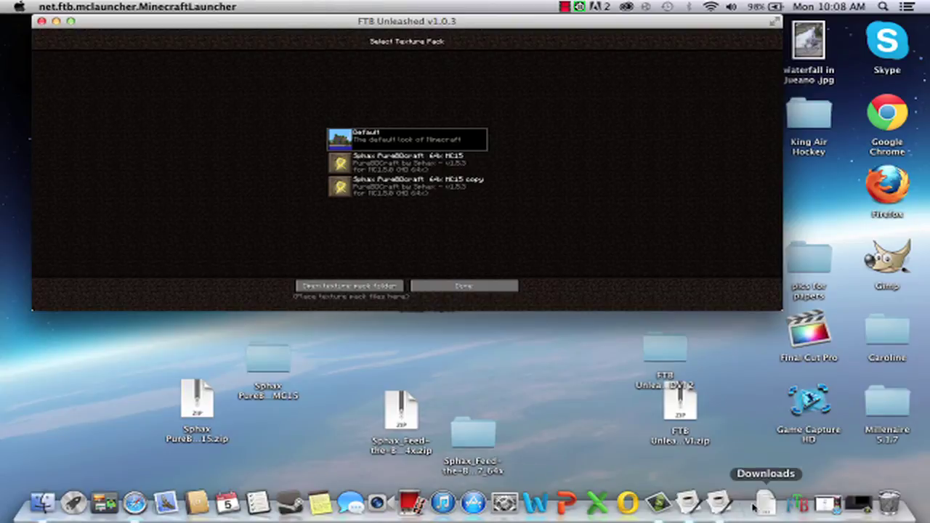
pyautogui.click(789, 506)
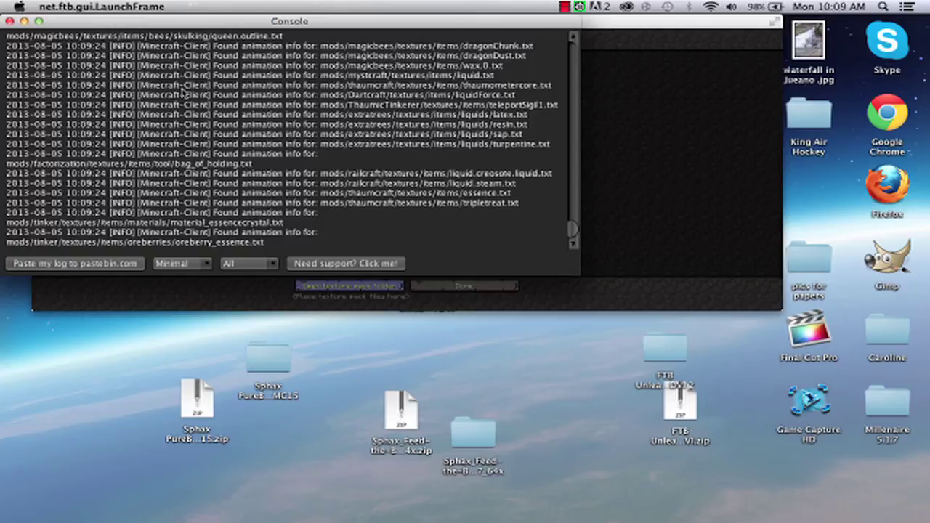
pyautogui.click(24, 21)
pyautogui.click(238, 30)
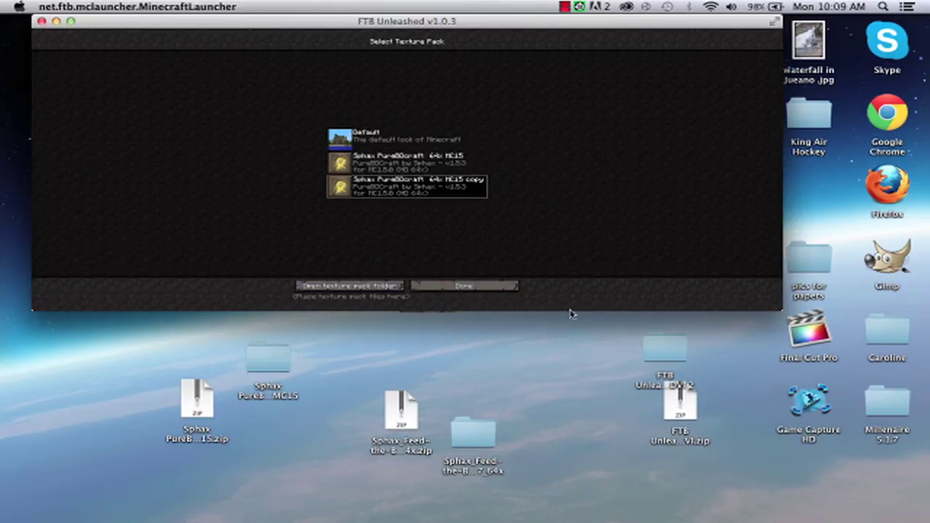
# - Enlarge the game window, finish the texture pack selection and return to the Minecraft main menu
pyautogui.click(70, 21)
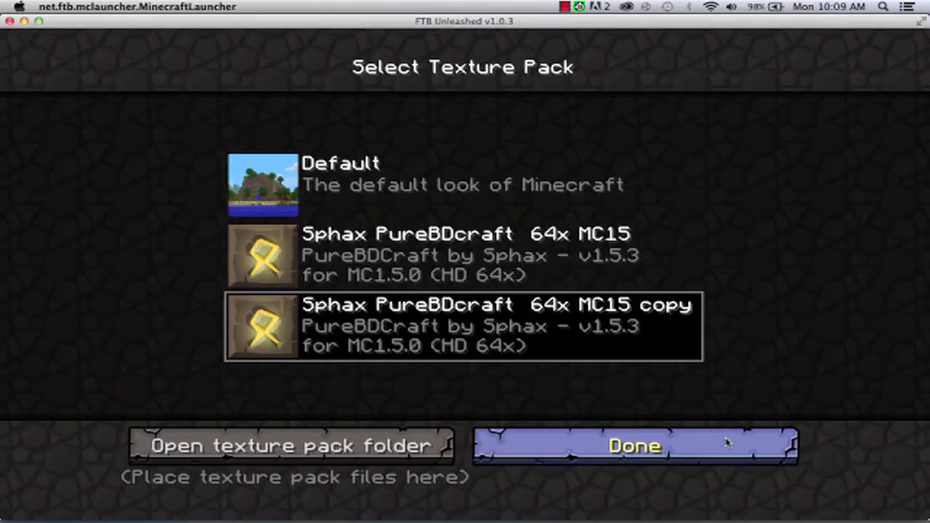
pyautogui.click(727, 444)
pyautogui.click(486, 439)
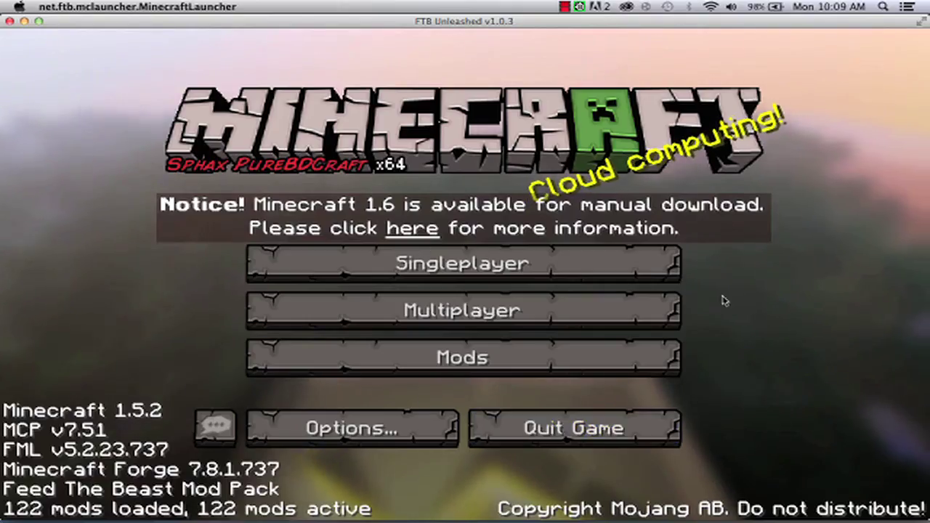
# - Load the first saved singleplayer world from the main menu
pyautogui.click(403, 253)
pyautogui.click(334, 207)
pyautogui.click(283, 436)
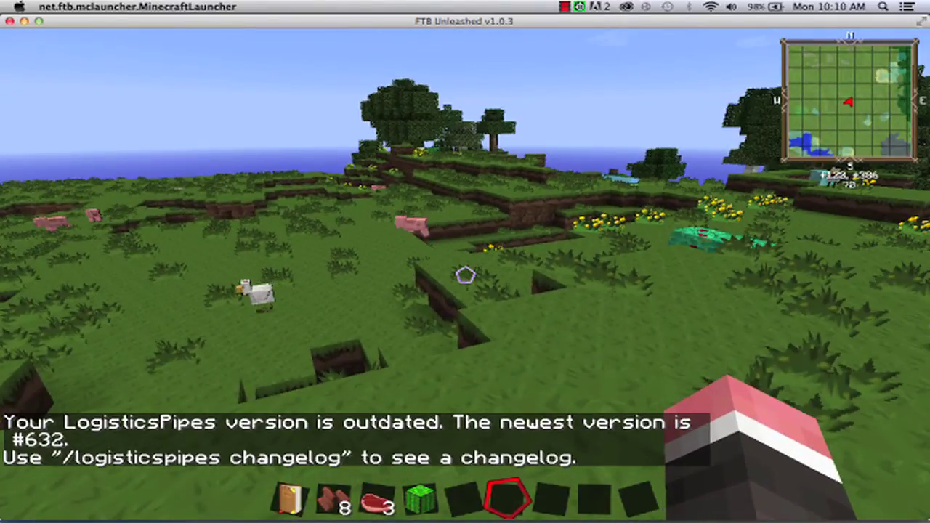
# - Walk across the grassland and inspect the new textures on the terrain, plants and animals, including the chicken carrying a creeper
pyautogui.press('w')
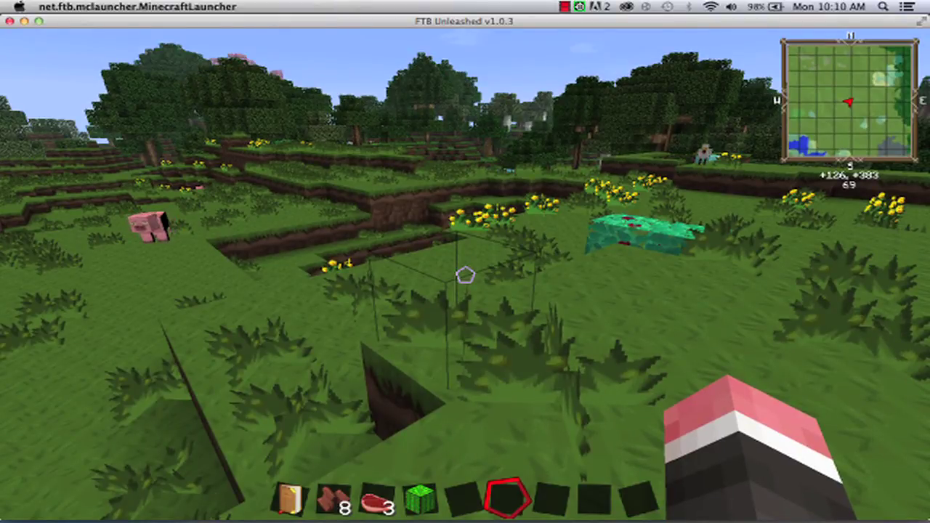
pyautogui.press('w')
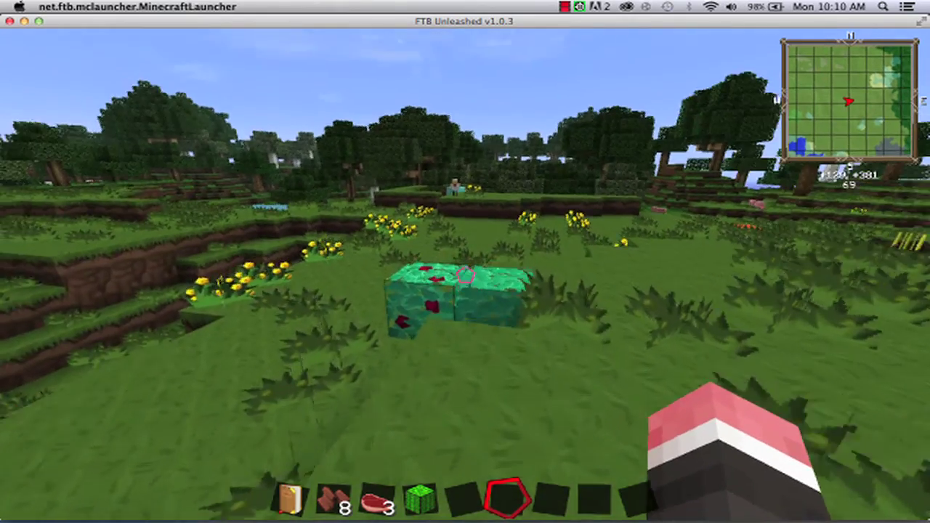
pyautogui.press('w')
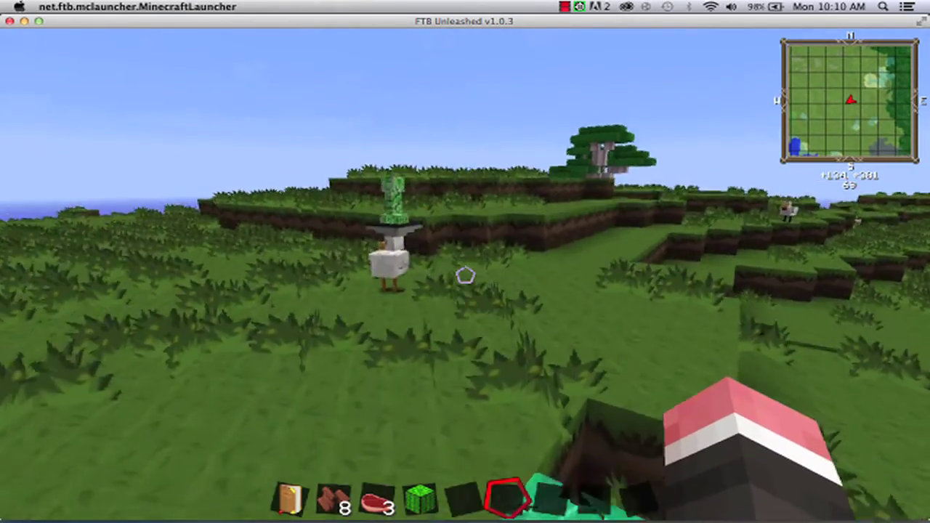
pyautogui.press('w')
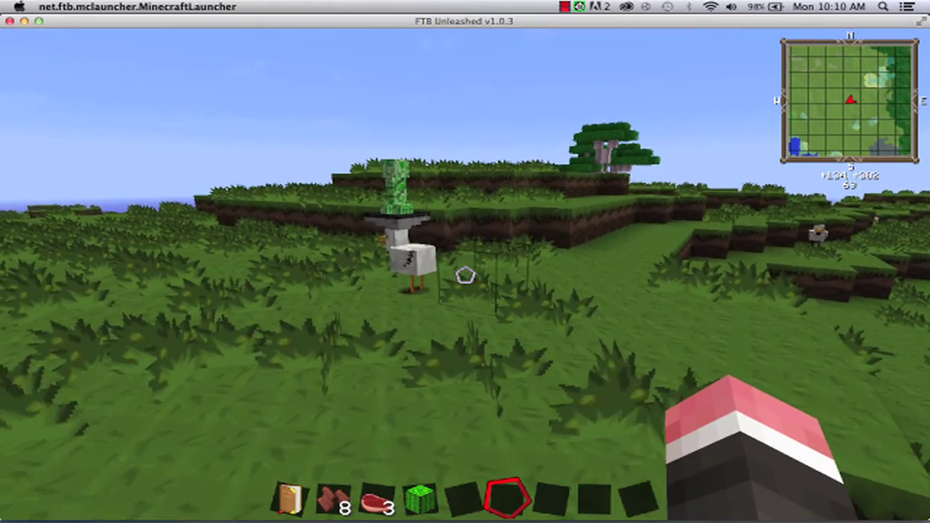
pyautogui.press('w')
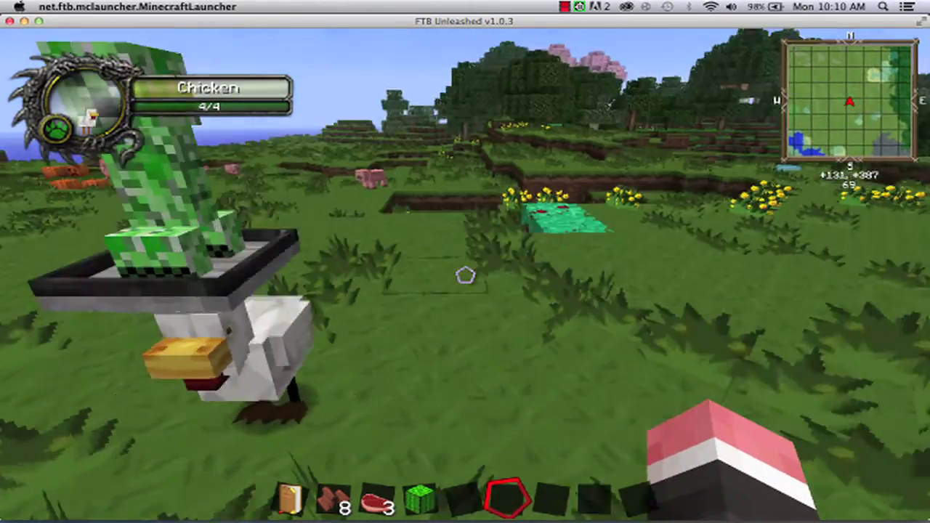
pyautogui.press('w')
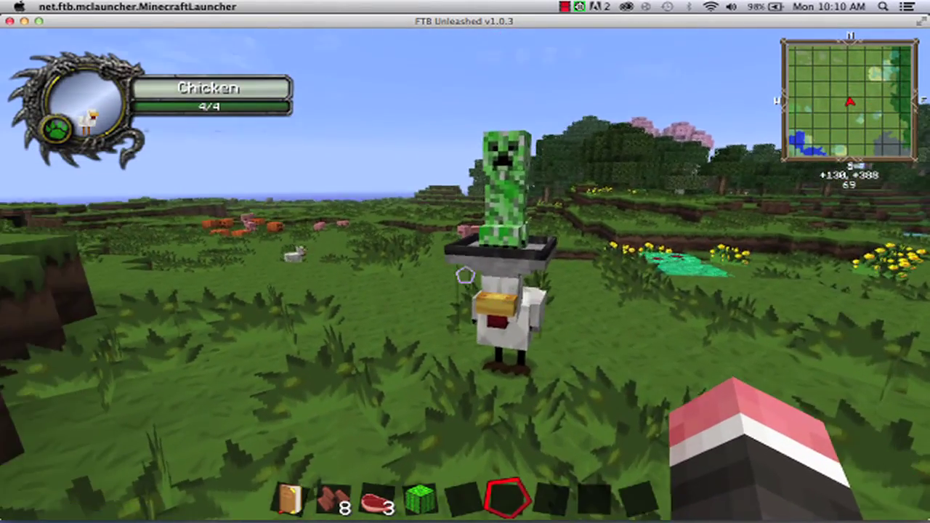
pyautogui.press('w')
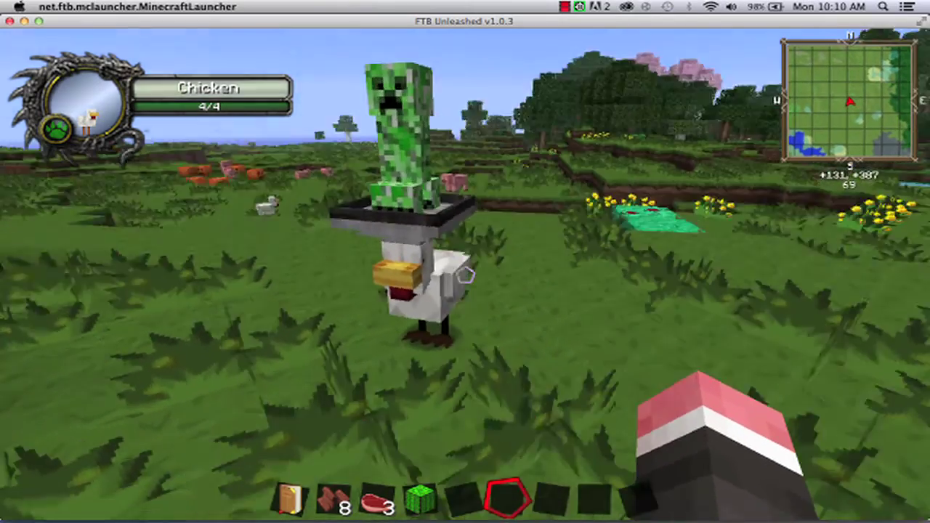
pyautogui.press('w')
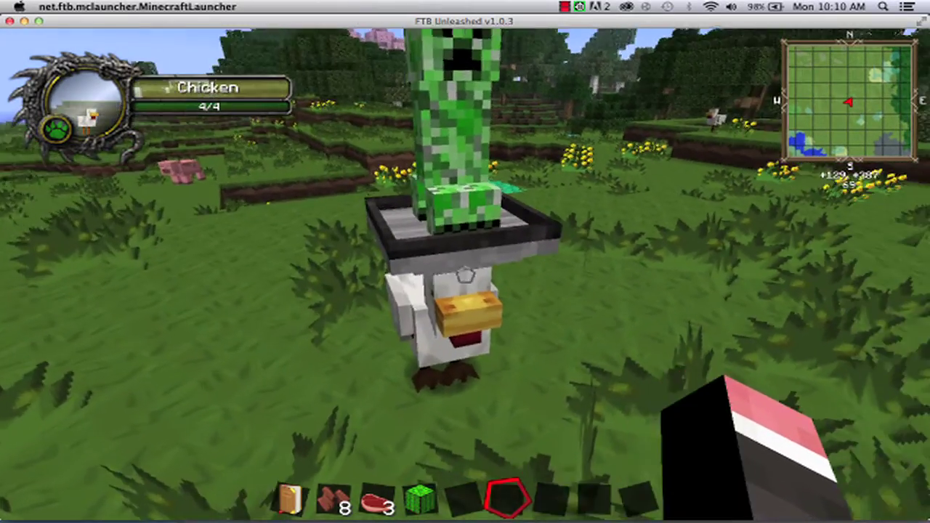
# - Equip the Materials and You book, page through its recipes up to the Seared Faucet and Casting Table pages, and close it
pyautogui.scroll(3, 465, 262)
pyautogui.press('w')
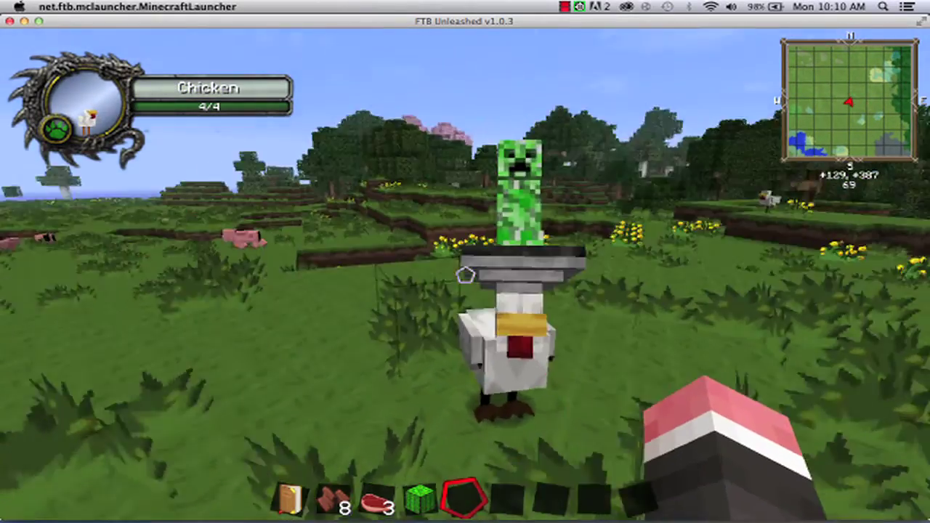
pyautogui.scroll(4, 465, 262)
pyautogui.press('w')
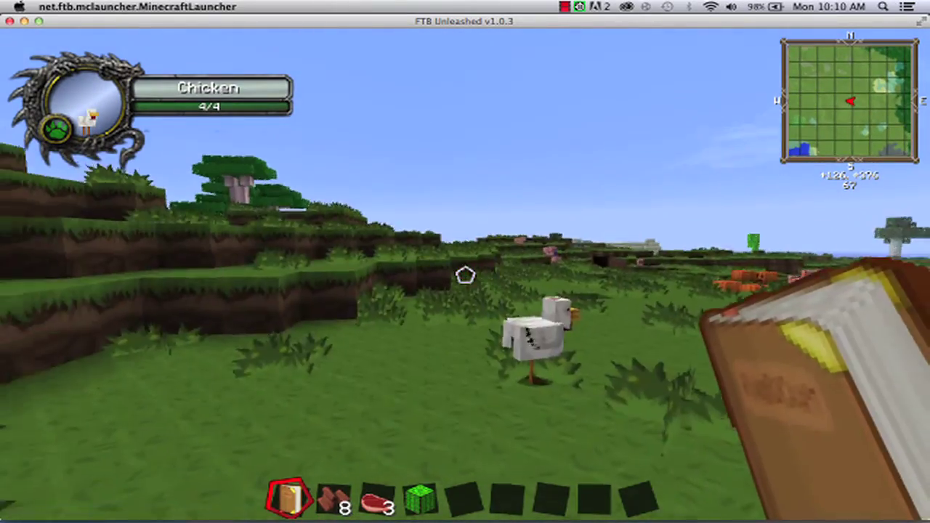
pyautogui.rightClick(466, 278)
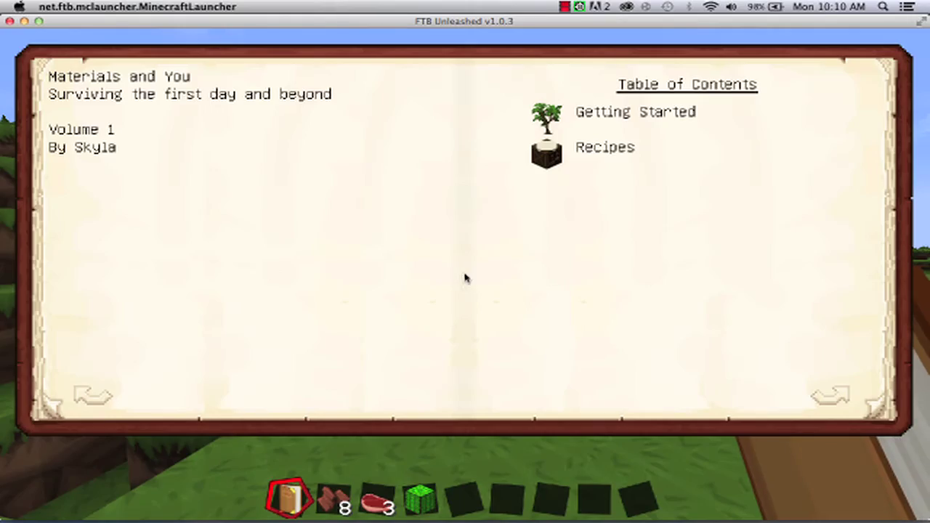
pyautogui.click(841, 400)
pyautogui.click(833, 401)
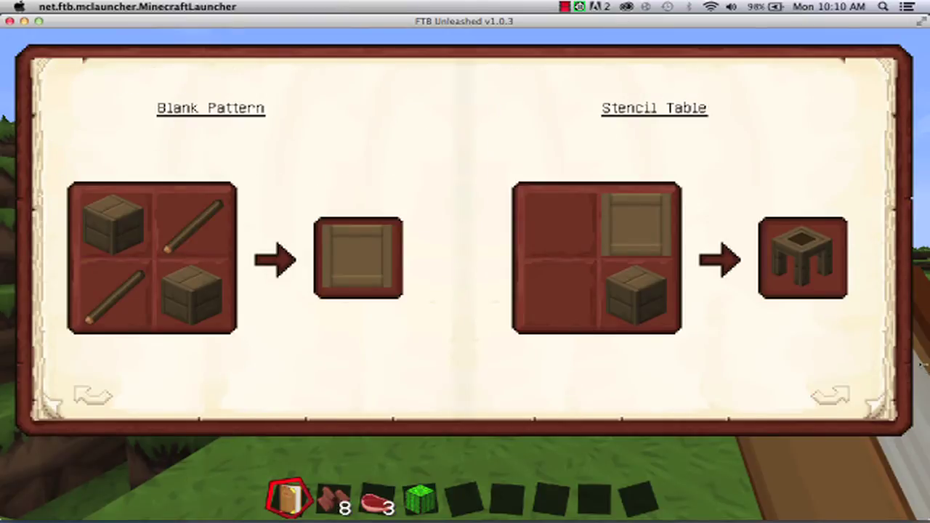
pyautogui.click(831, 401)
pyautogui.click(834, 404)
pyautogui.click(834, 403)
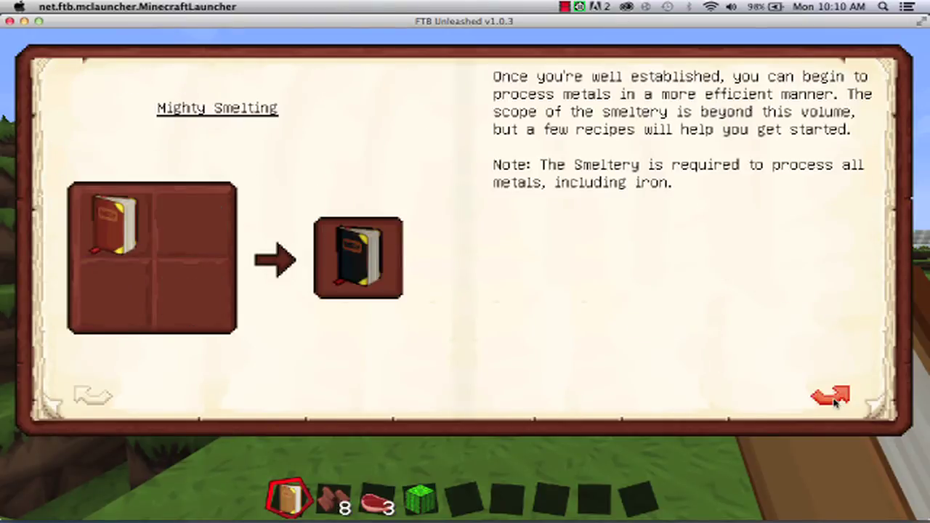
pyautogui.click(835, 404)
pyautogui.click(834, 404)
pyautogui.click(829, 402)
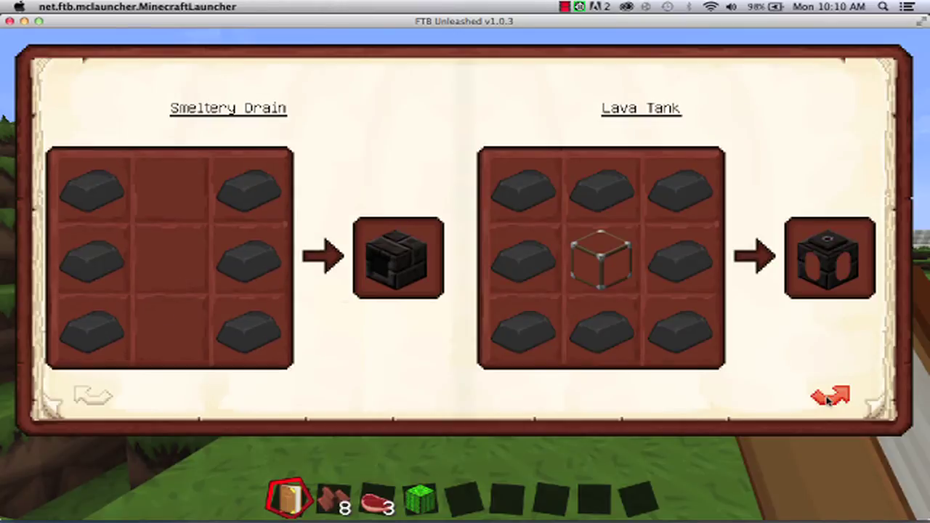
pyautogui.click(829, 402)
pyautogui.click(829, 402)
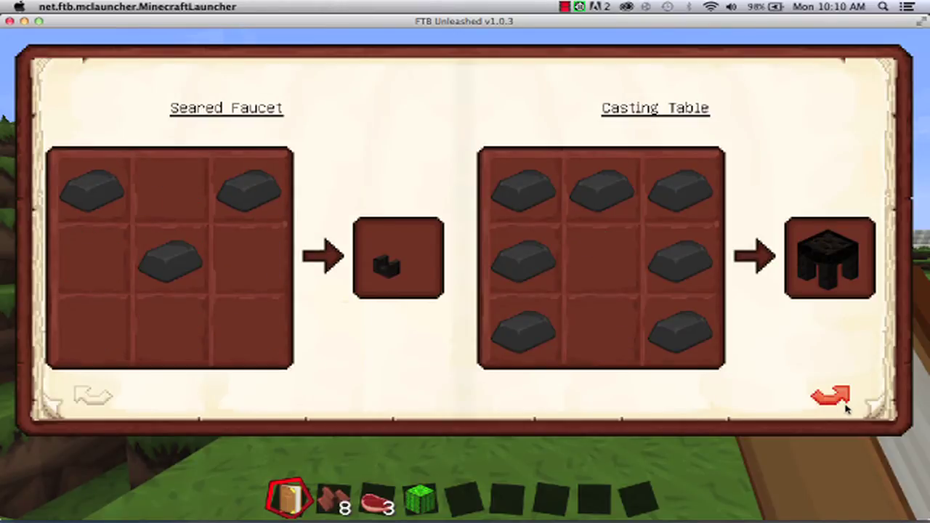
pyautogui.press('Escape')
# - Open the inventory and browse the item list from page 21 to page 29 to check the mod item textures
pyautogui.press('e')
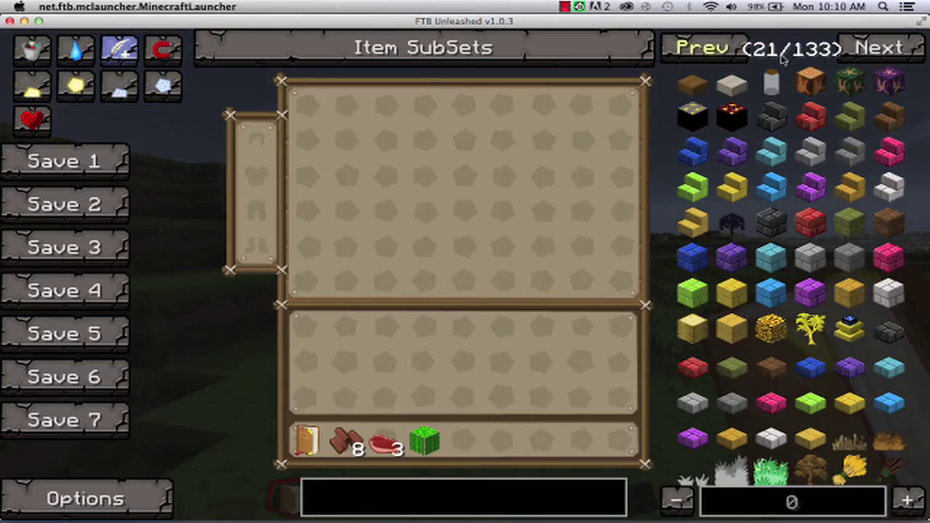
pyautogui.click(877, 51)
pyautogui.click(877, 51)
pyautogui.click(877, 51)
pyautogui.click(877, 51)
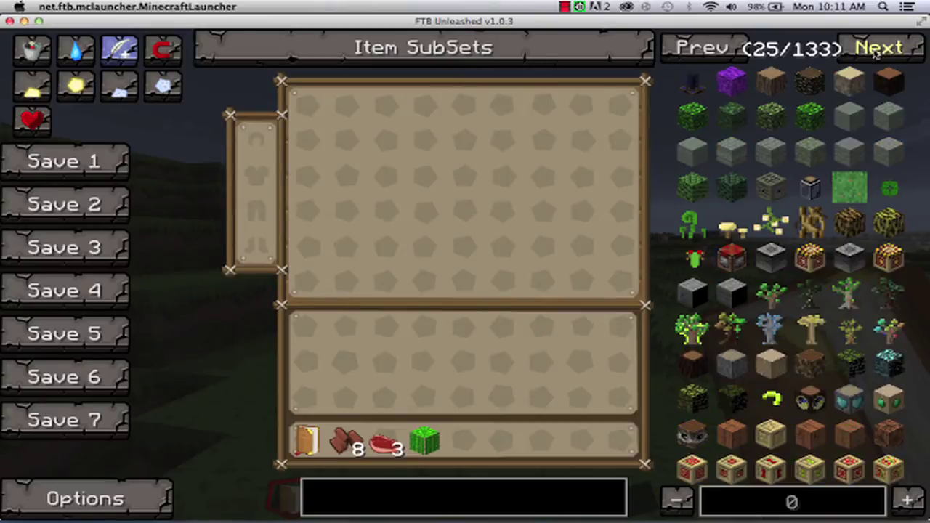
pyautogui.click(876, 51)
pyautogui.click(876, 51)
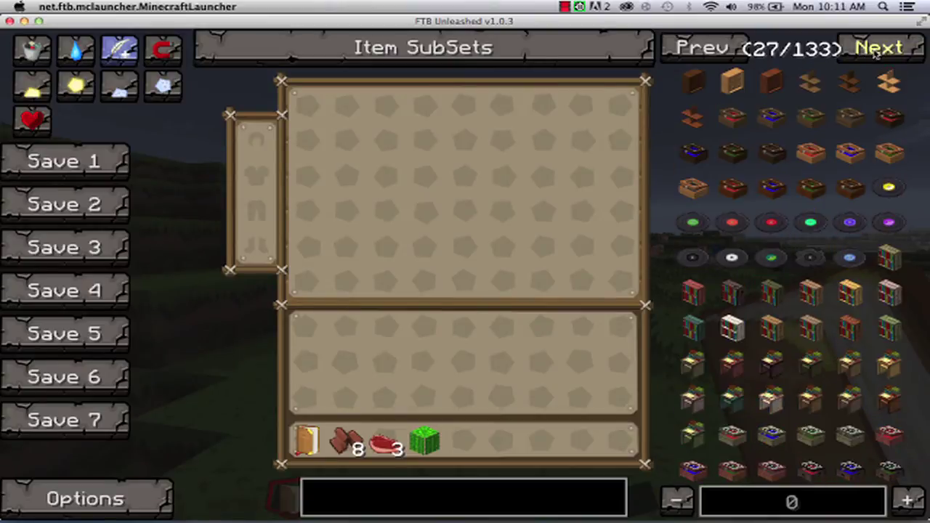
pyautogui.click(876, 51)
pyautogui.click(876, 51)
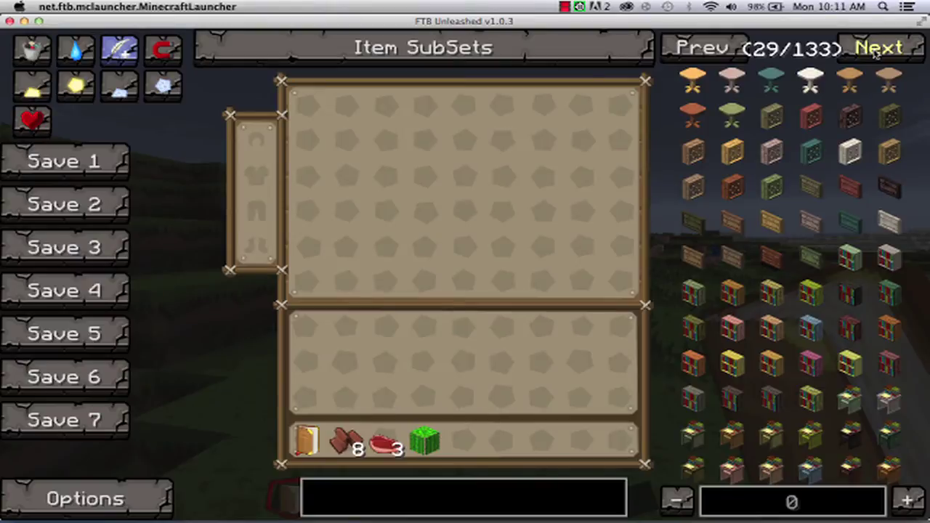